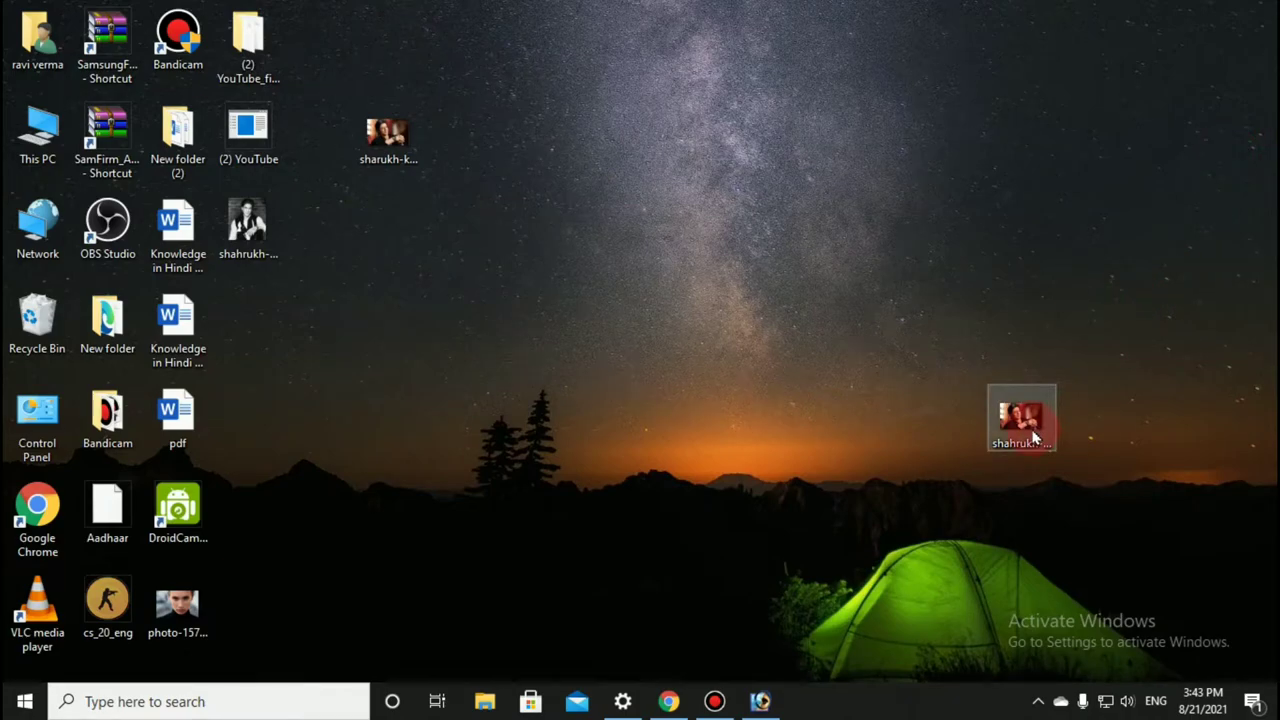
- Refresh the desktop, then select and delete the duplicate portrait photo on the right
right_click(686, 214)
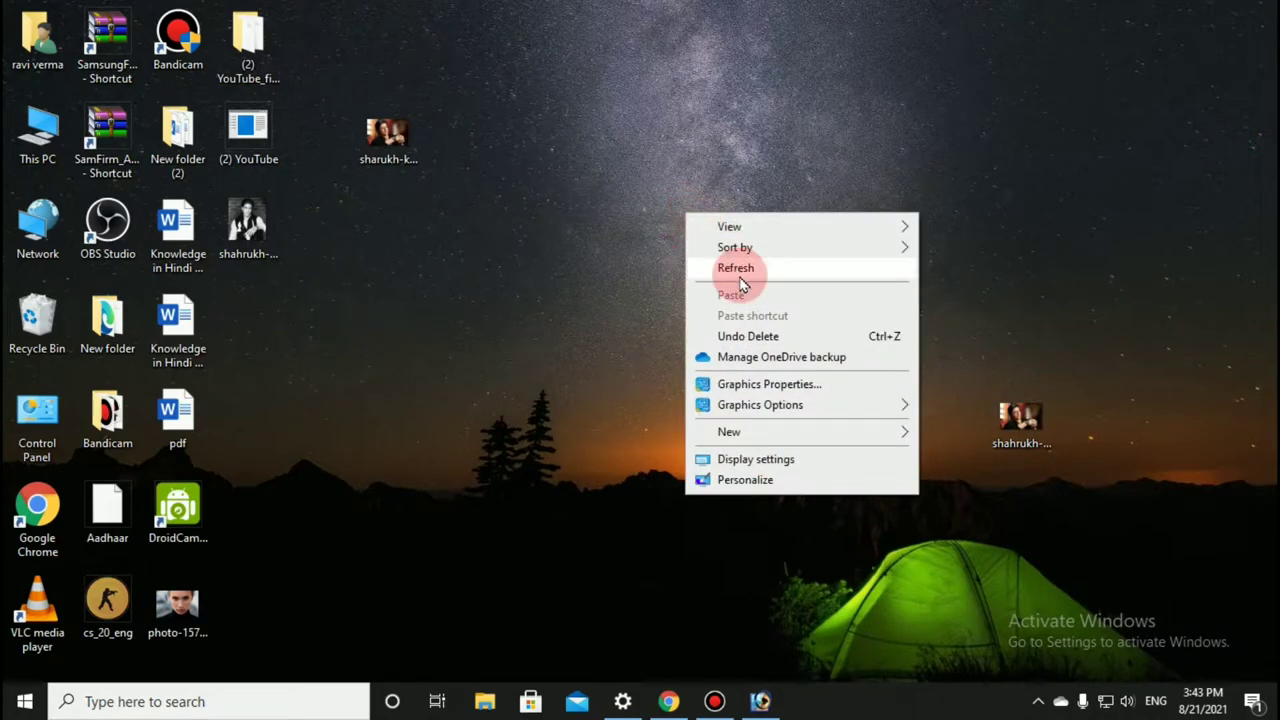
left_click(672, 255)
left_click(388, 135)
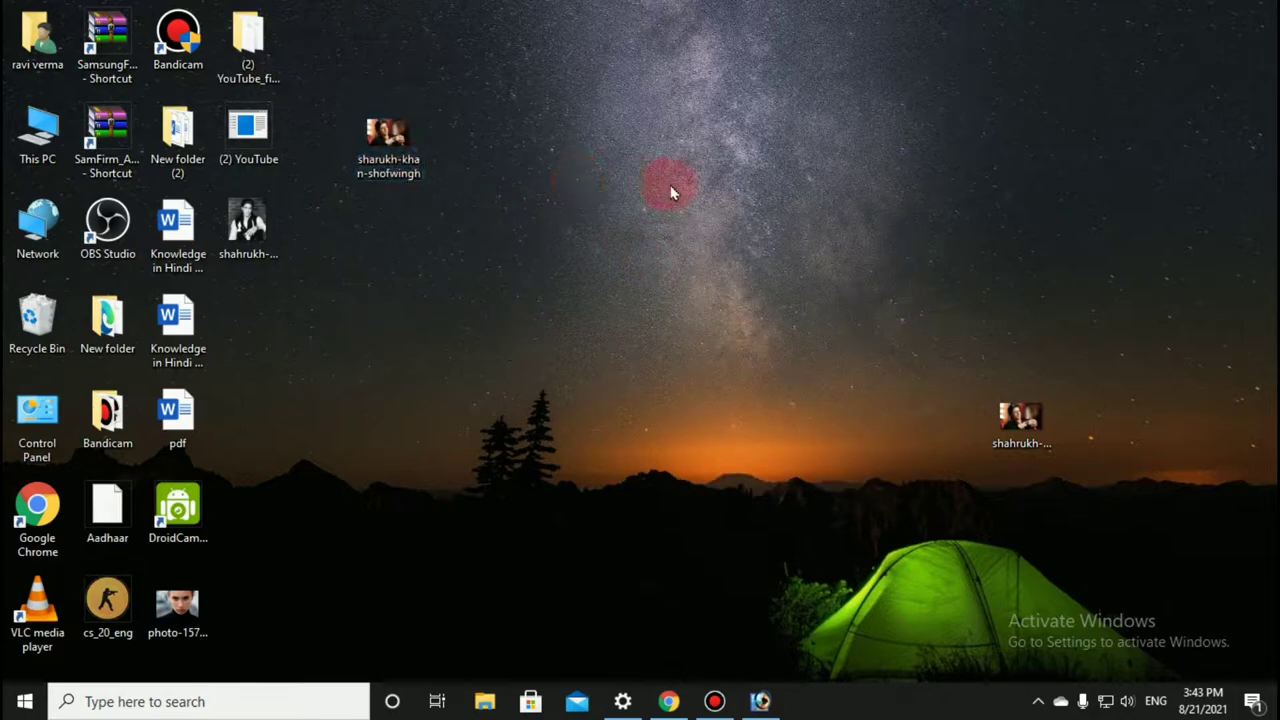
left_click(1020, 428)
key("Delete")
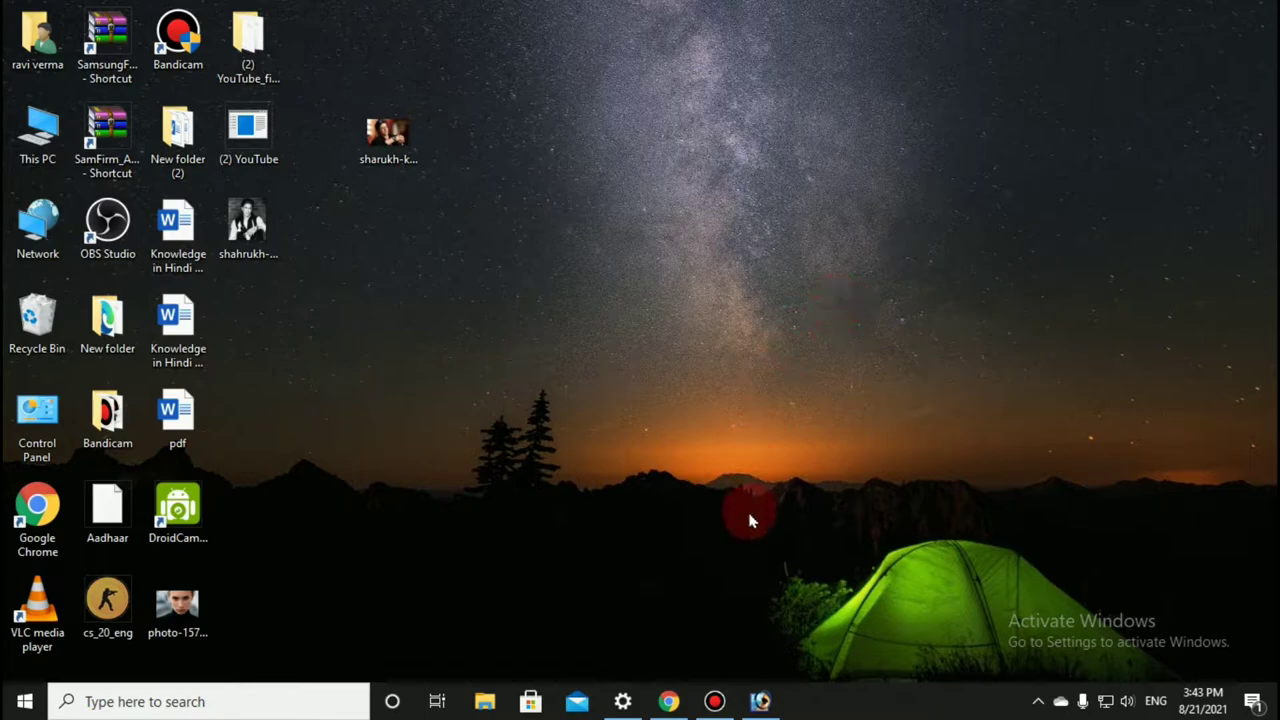
- Restore Photoshop and open the portrait GIF from the Desktop via File > Open
left_click(760, 701)
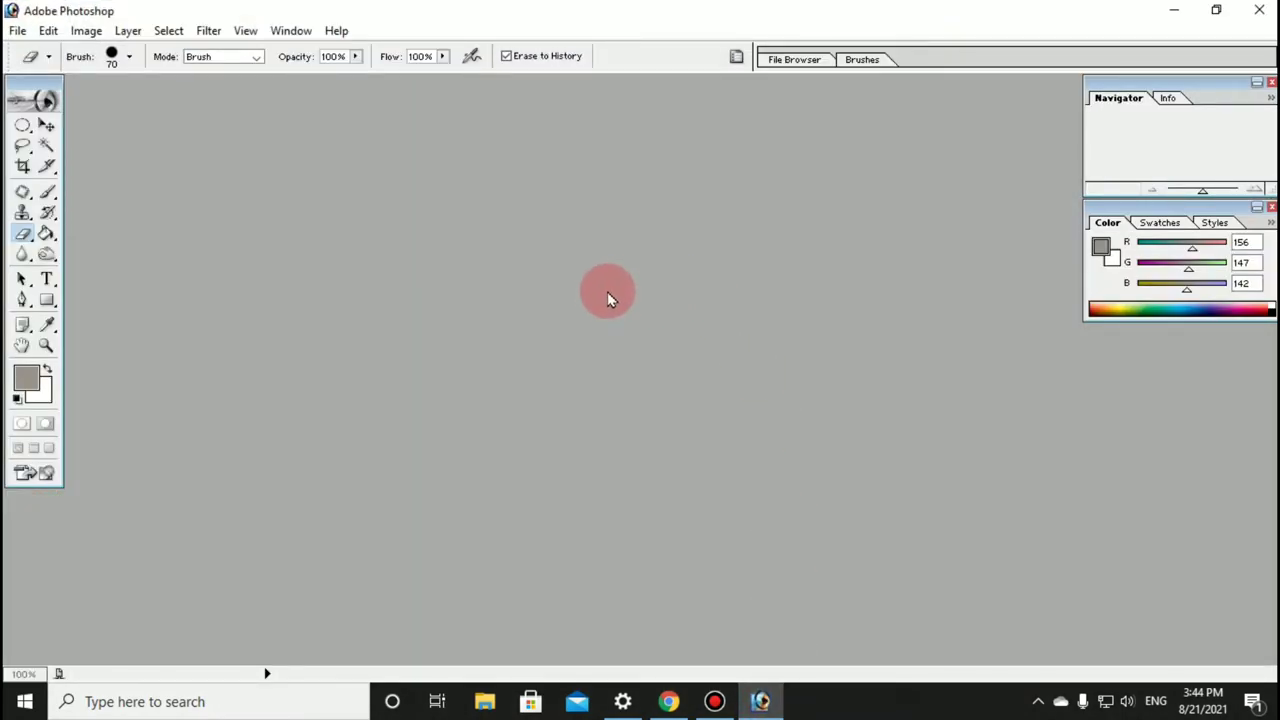
left_click(18, 32)
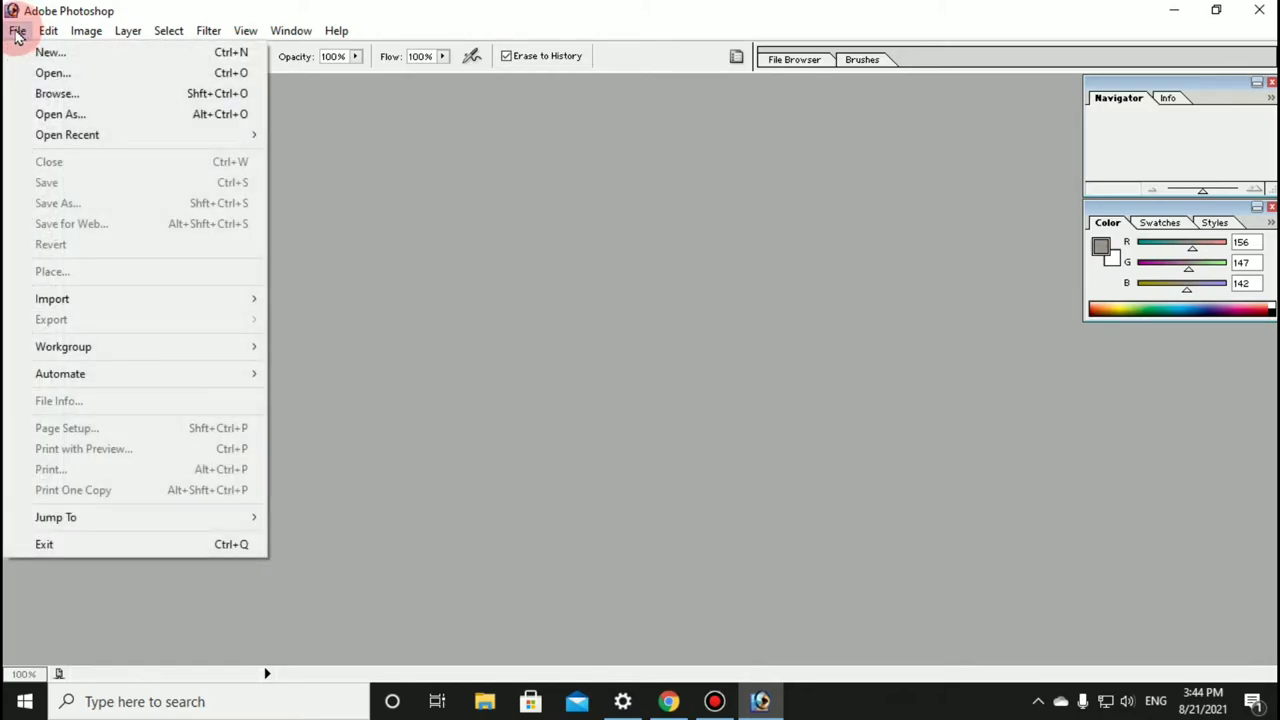
left_click(494, 177)
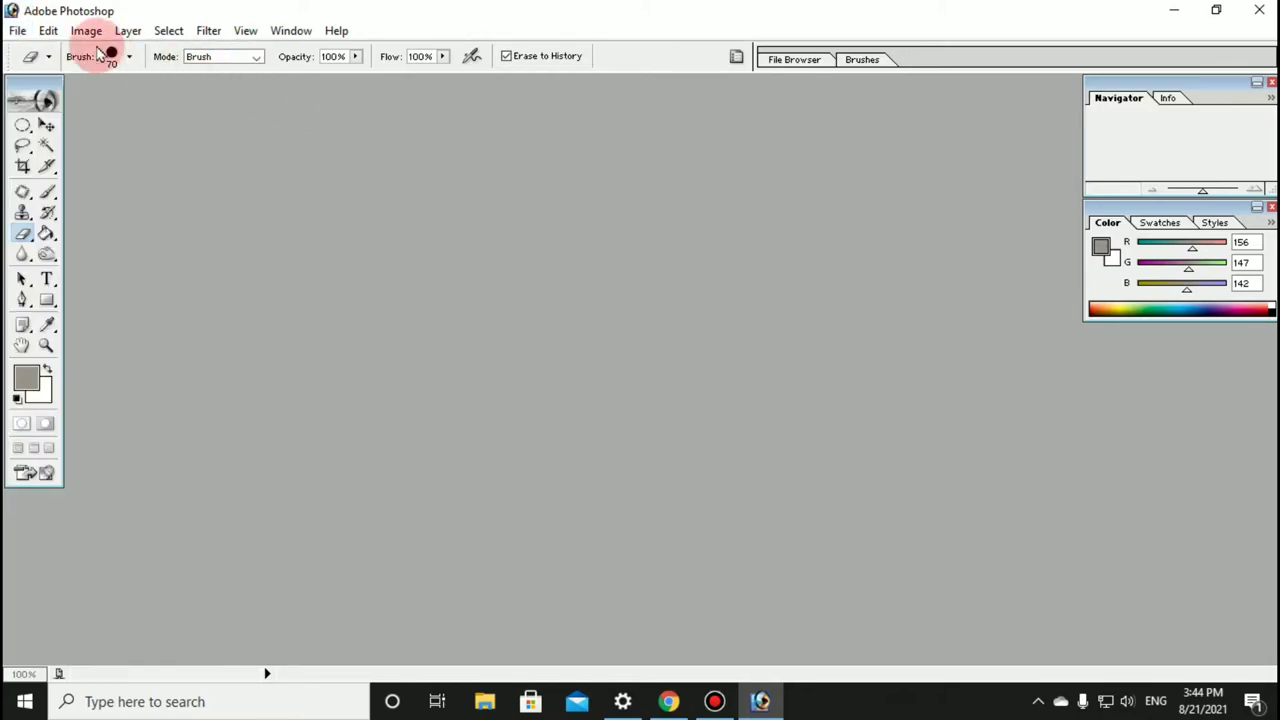
left_click(17, 32)
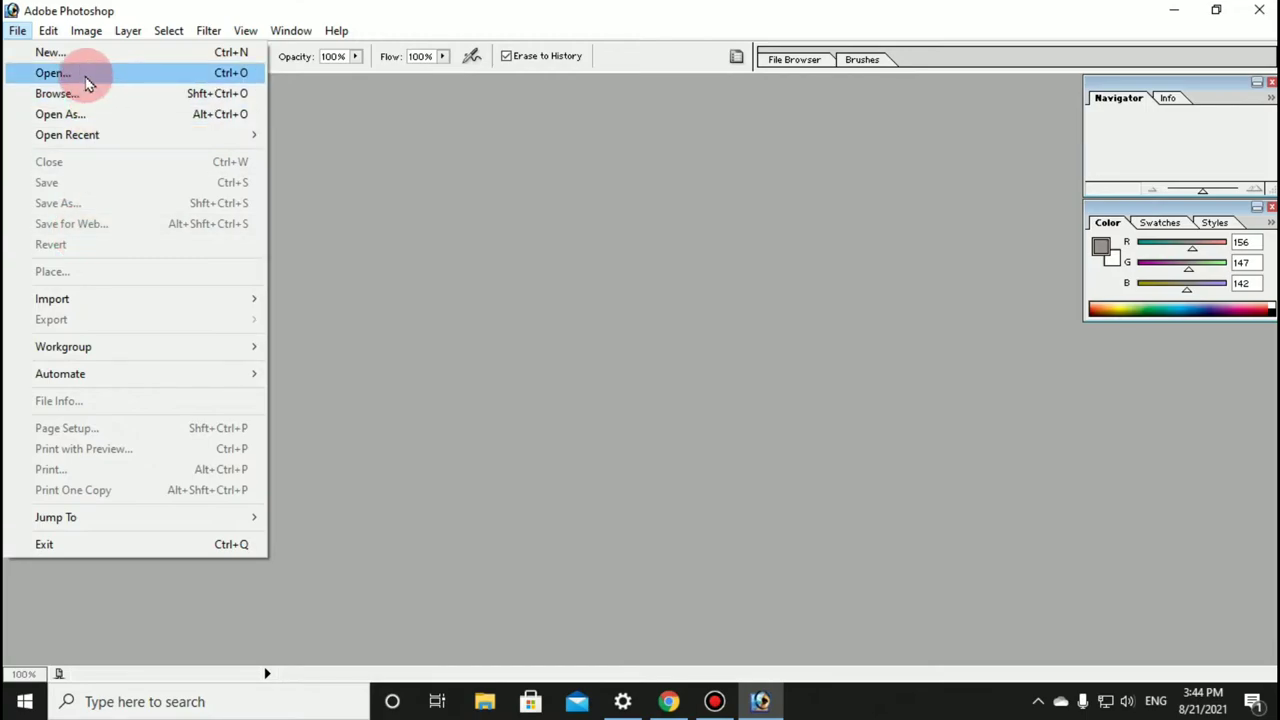
left_click(86, 75)
left_click(721, 345)
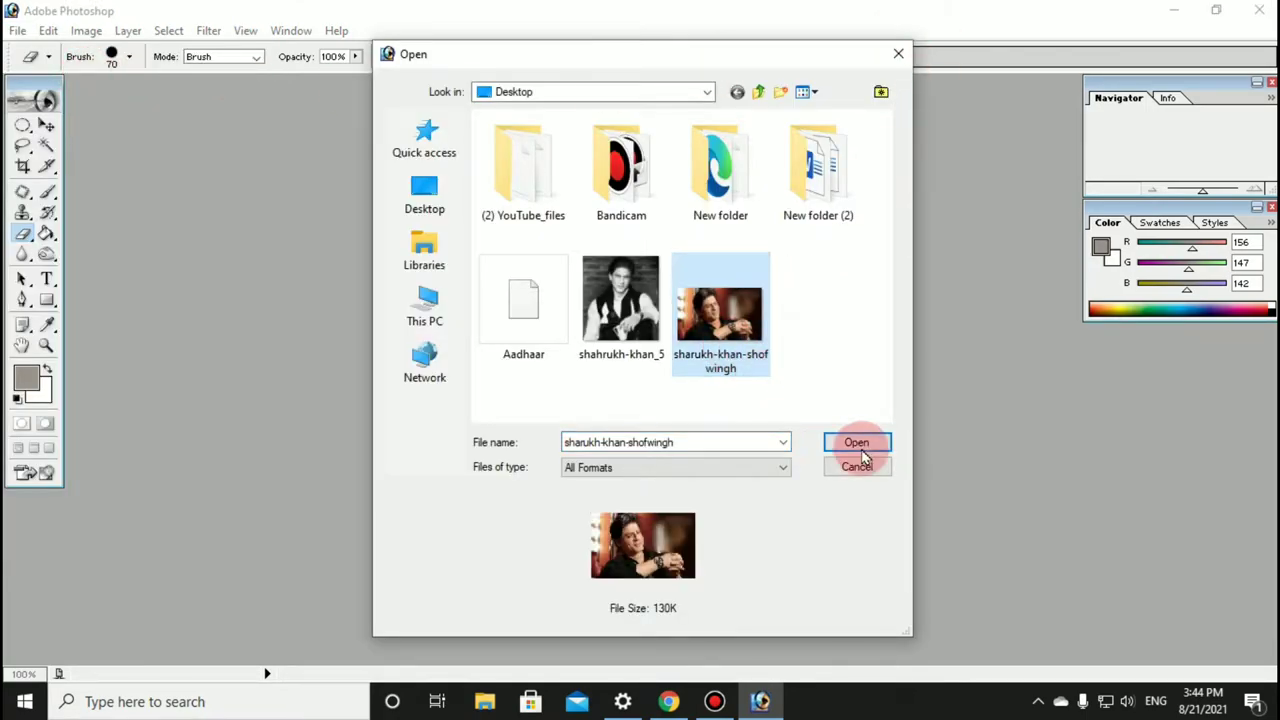
left_click(856, 442)
- Enlarge the document window, zoom the portrait, and resize the eraser brush from 60 to 90 px
left_click_drag(625, 441, 902, 587)
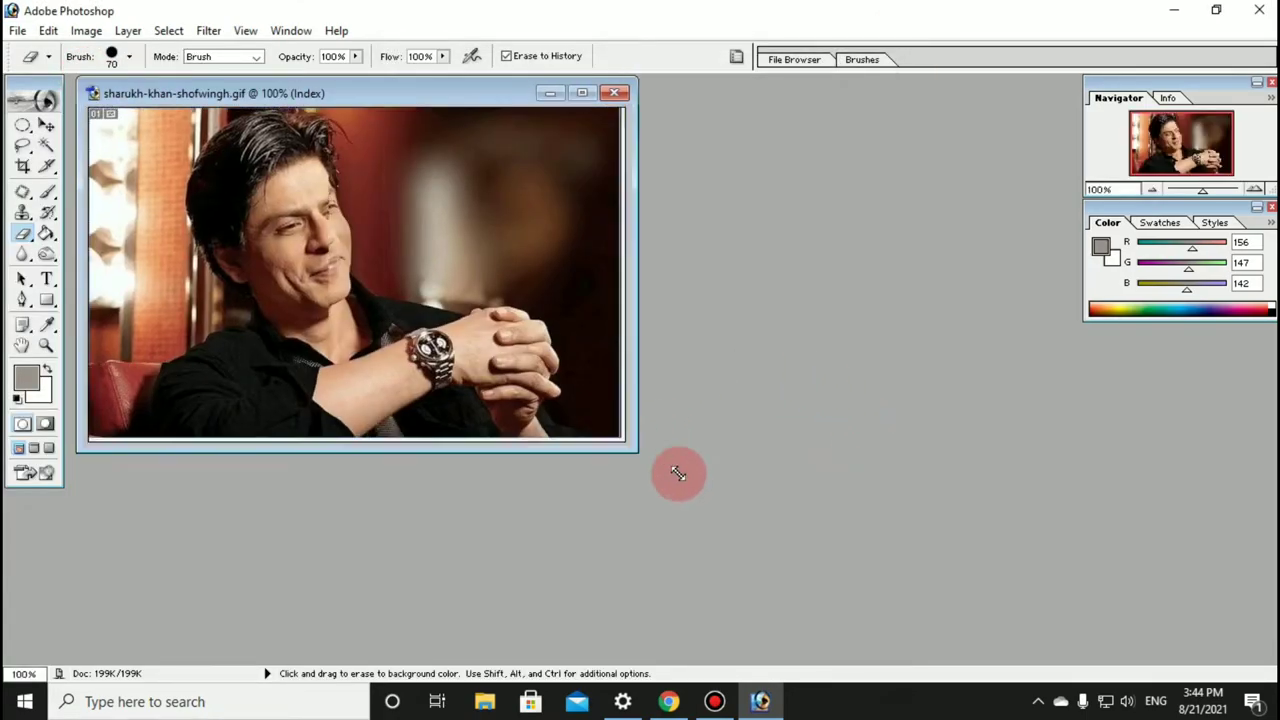
scroll(560, 465, "down", 1)
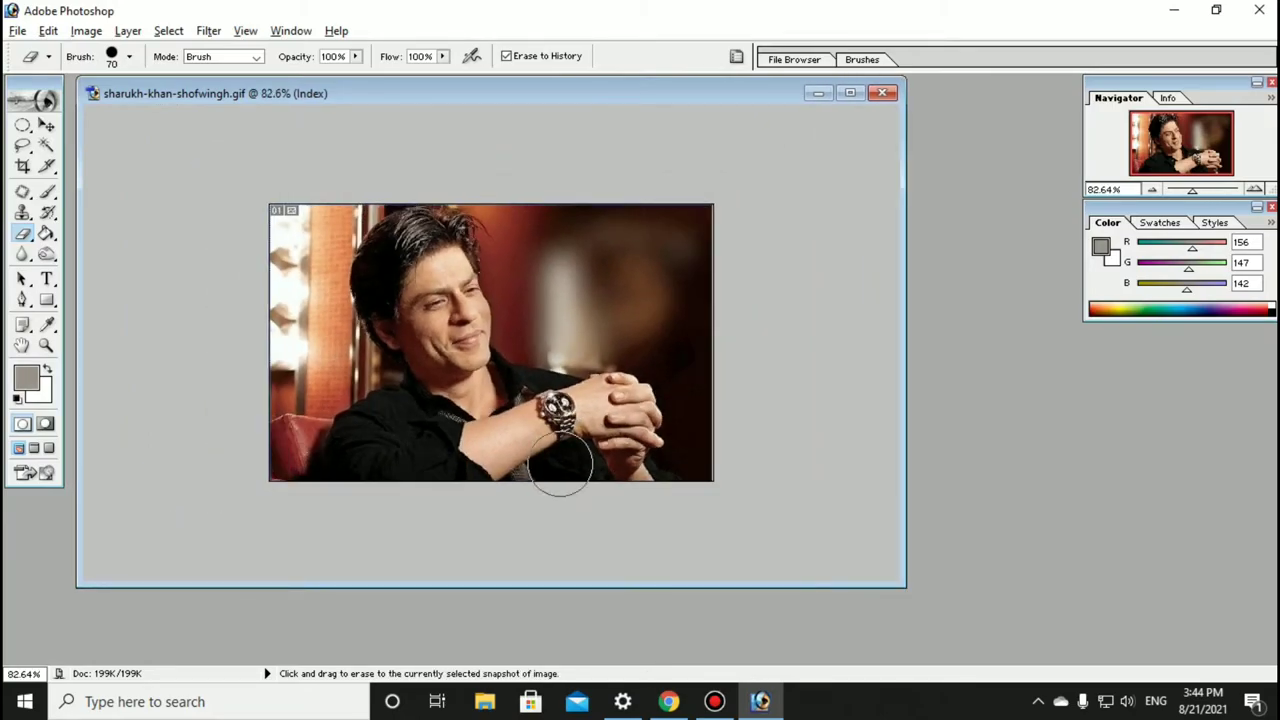
scroll(560, 465, "up", 1)
scroll(560, 468, "up", 1)
scroll(560, 465, "up", 1)
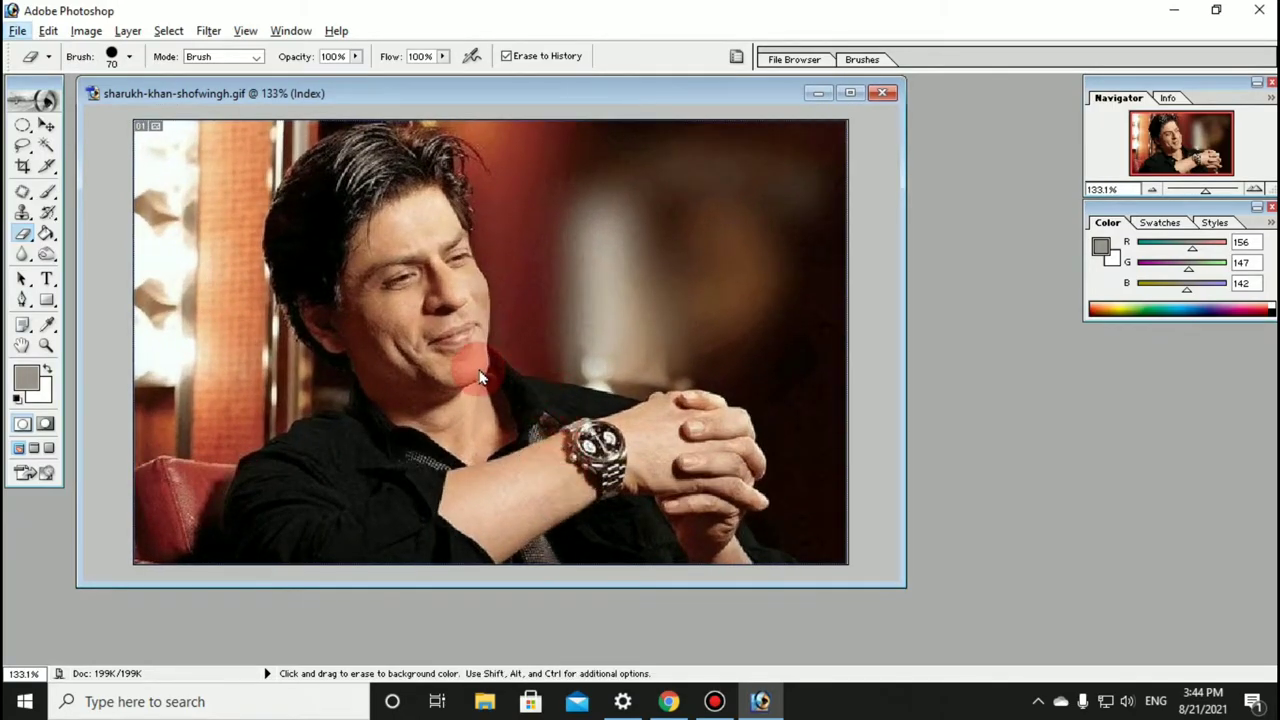
scroll(478, 372, "down", 2)
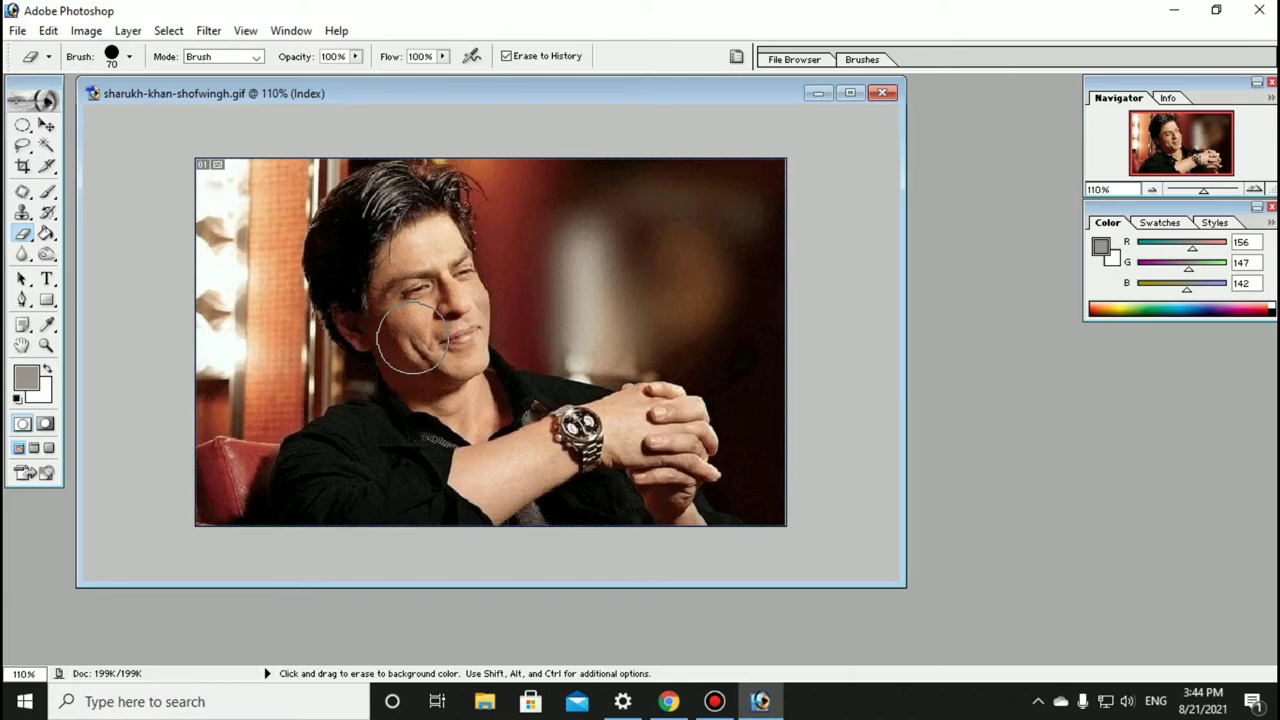
key("bracketleft")
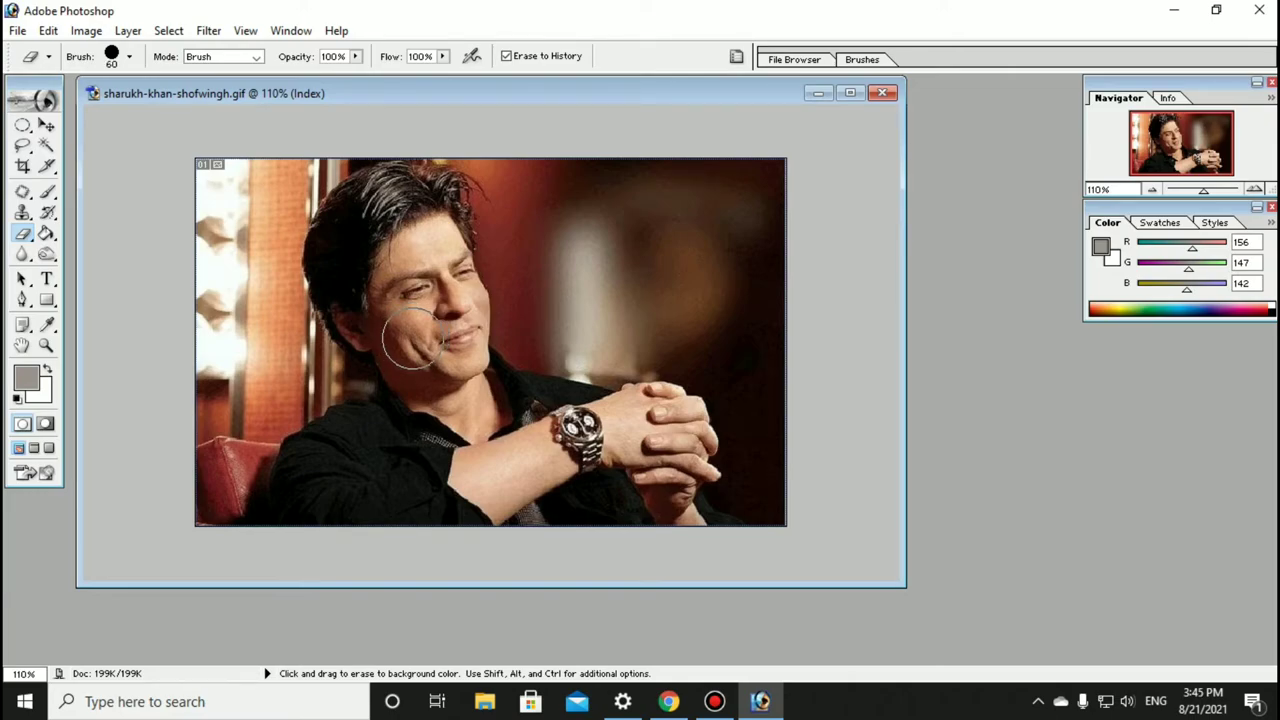
key("bracketright")
key("bracketright")
key("bracketright")
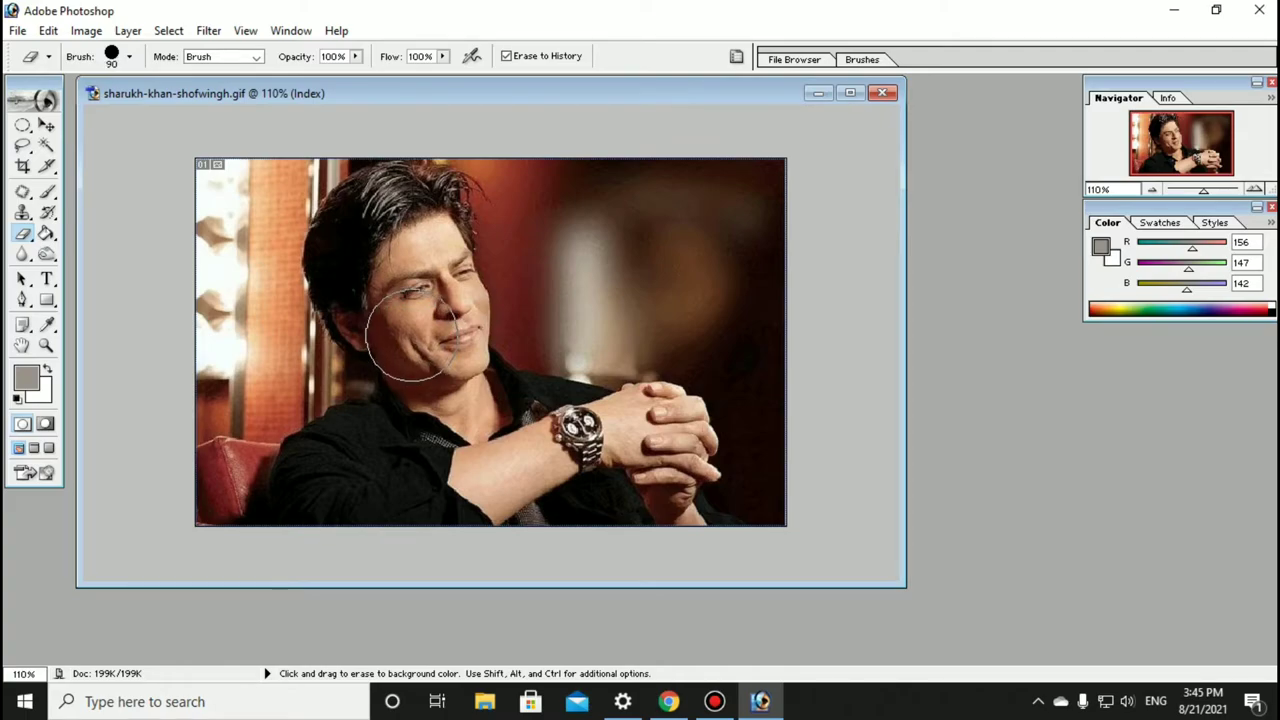
- Keep the standard Eraser selected and turn off Erase to History
left_click(26, 239)
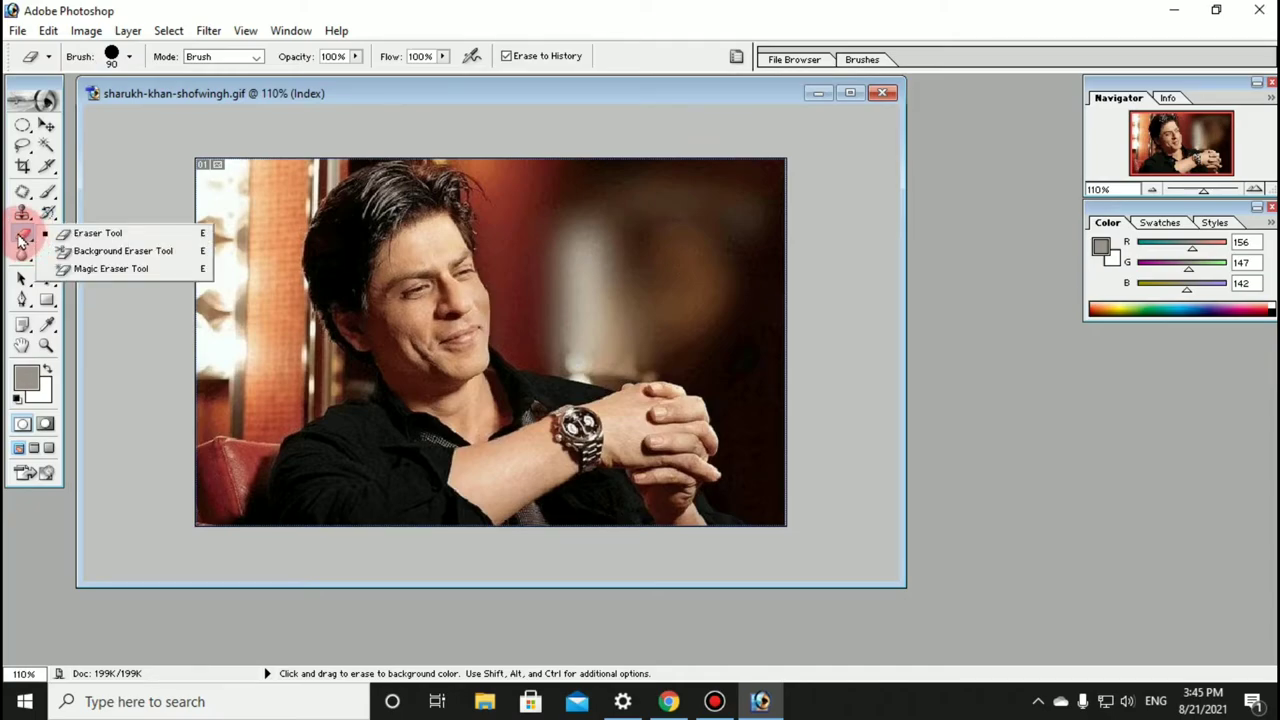
left_click(108, 272)
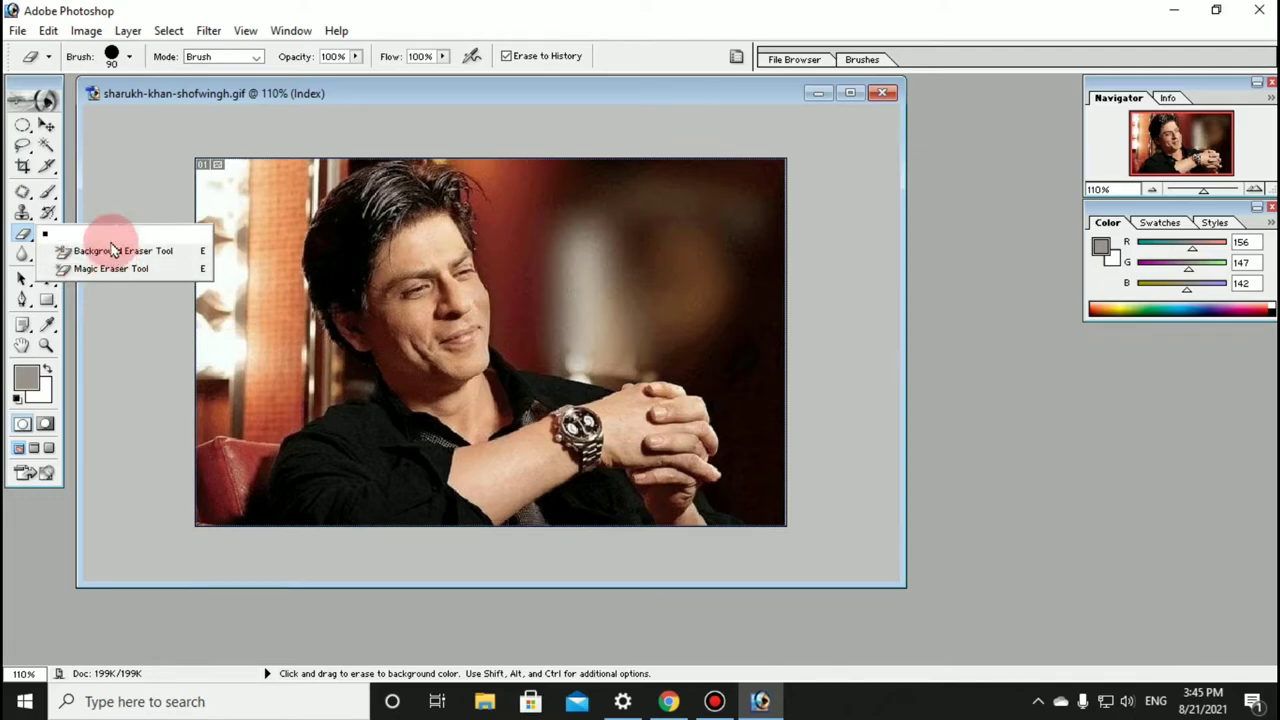
left_click_drag(106, 276, 97, 240)
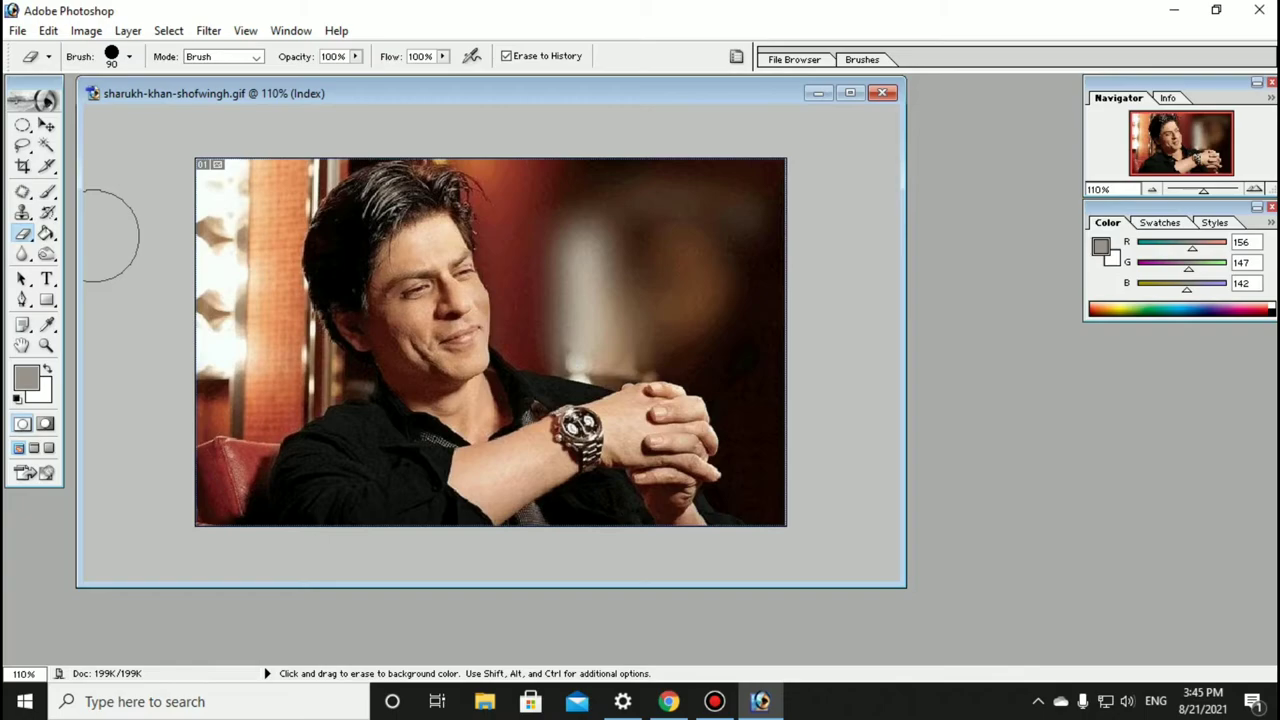
left_click(506, 57)
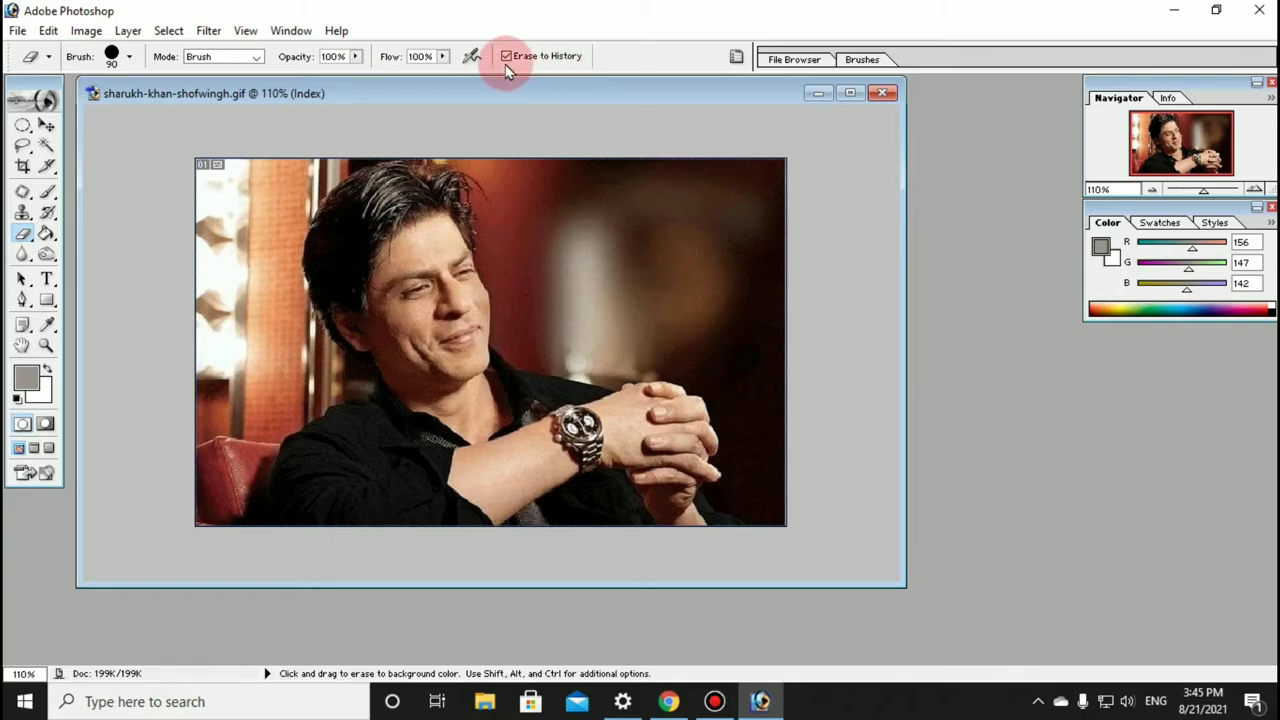
- Erase a test patch over the left eye and cheek, undo it, and select the Background Eraser
left_click(24, 236)
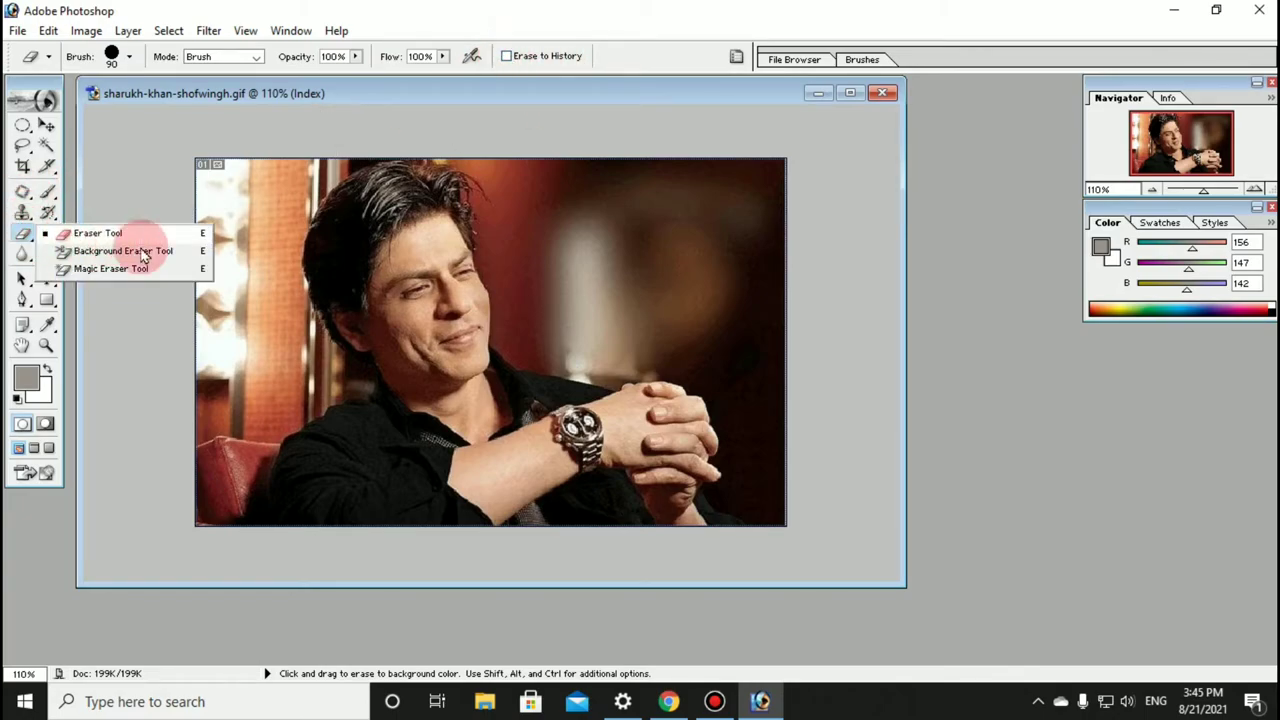
left_click_drag(24, 240, 97, 233)
mouse_move(334, 263)
left_mouse_down()
mouse_move(322, 279)
mouse_move(391, 300)
left_mouse_up()
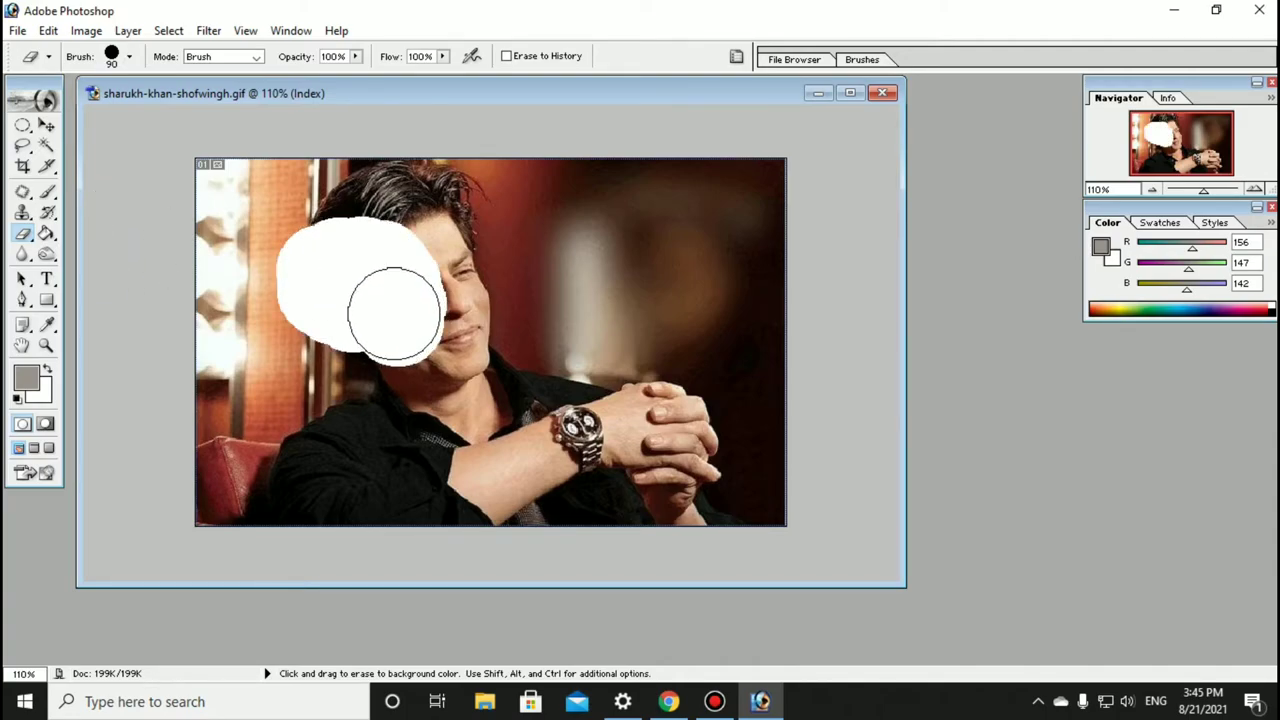
key("ctrl+z")
left_click_drag(23, 233, 100, 249)
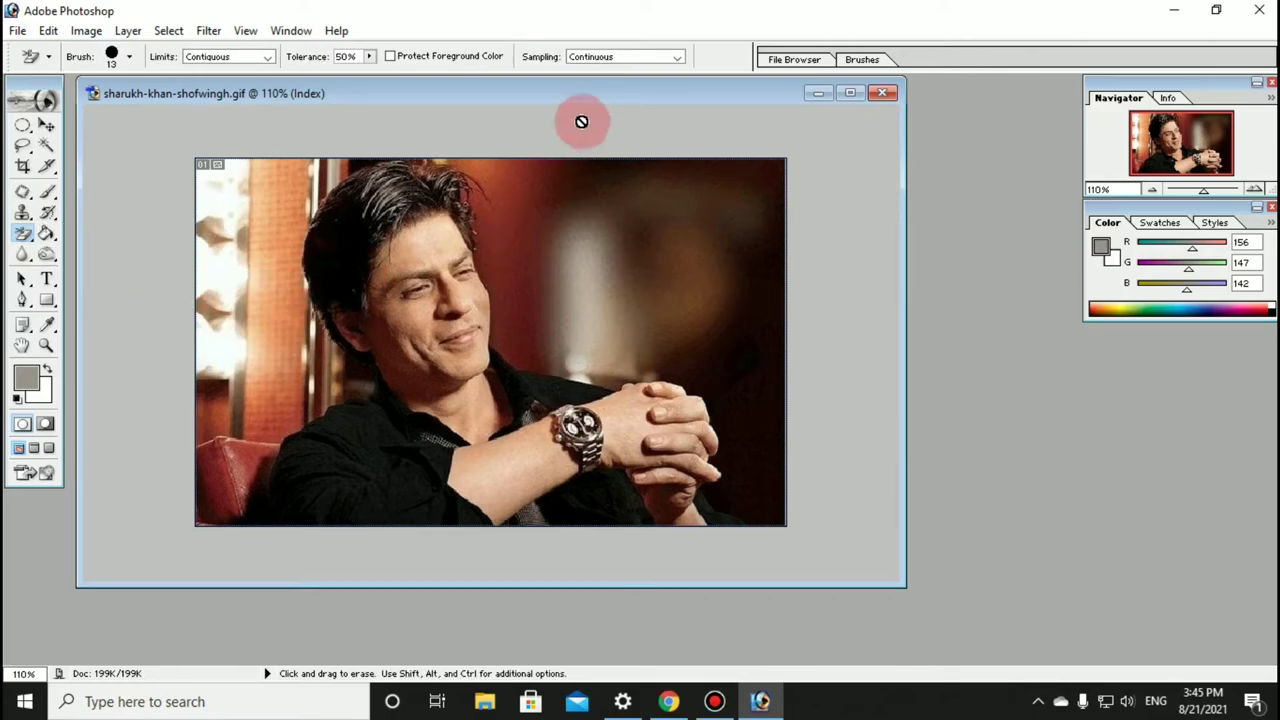
- Set the Background Eraser sampling to Once and sample a brown from the photo background
left_click(590, 57)
left_click(585, 79)
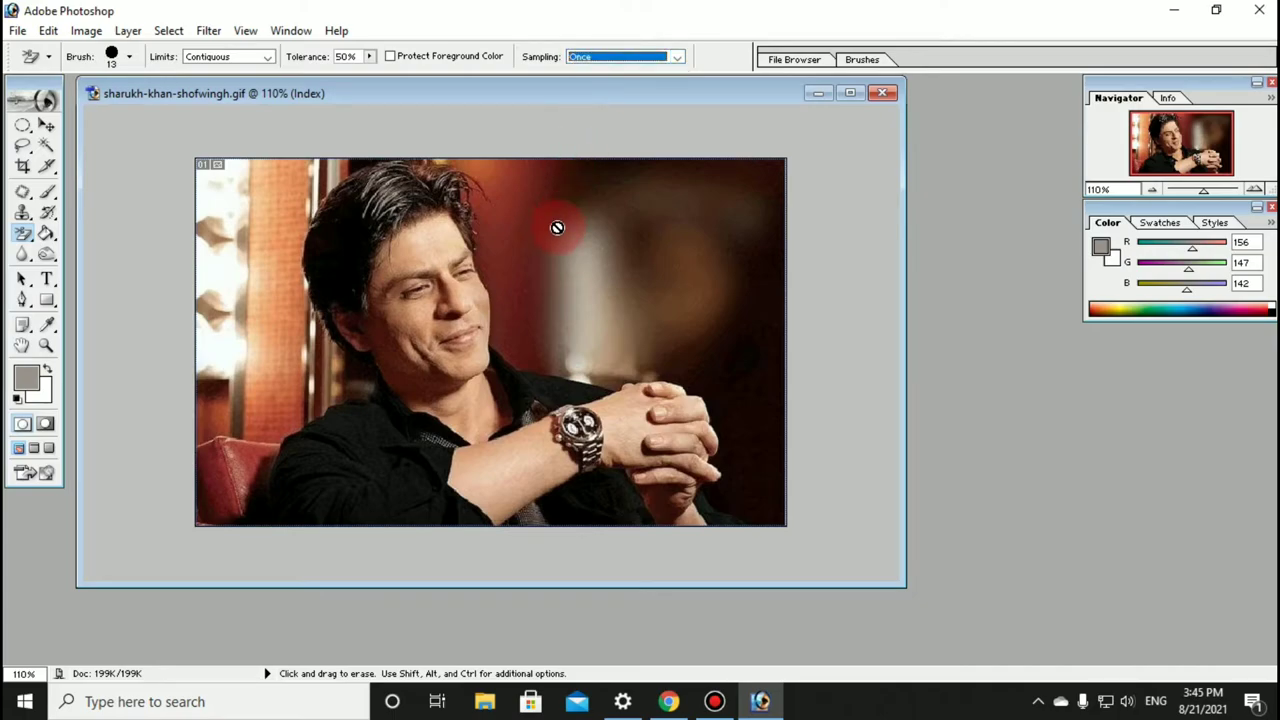
left_click(538, 256)
left_click(655, 283)
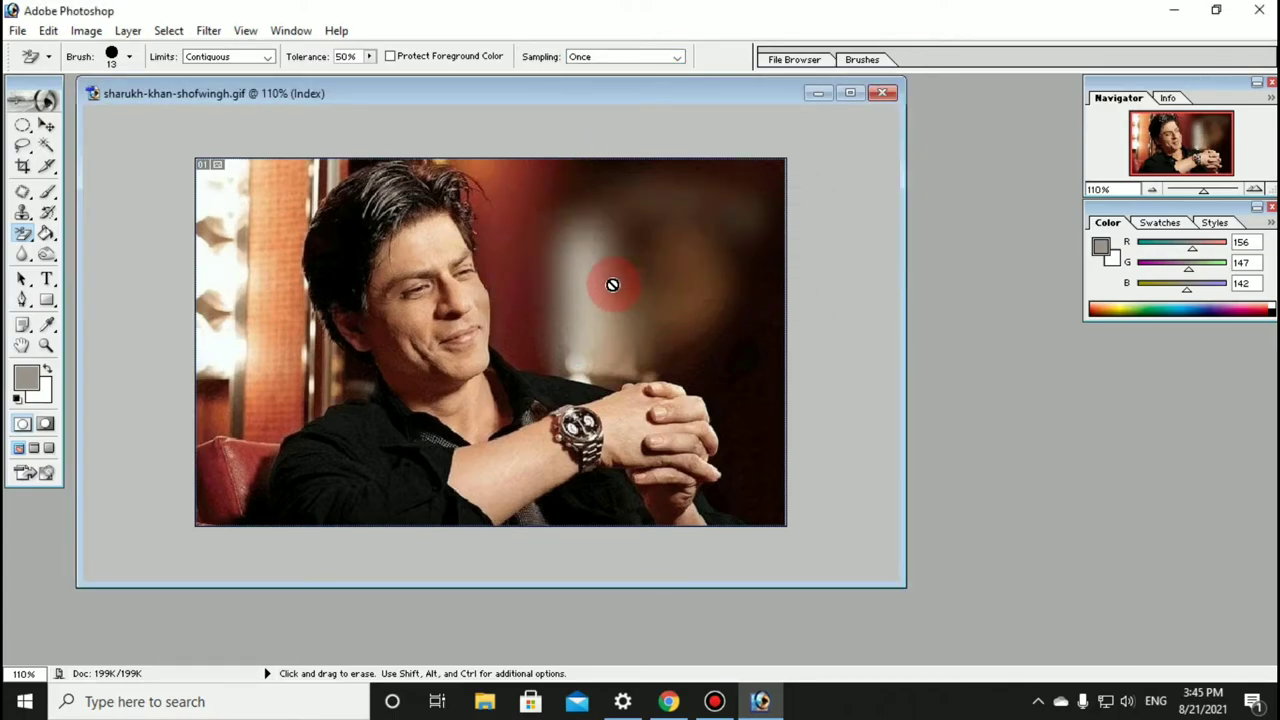
left_click(610, 271, "alt")
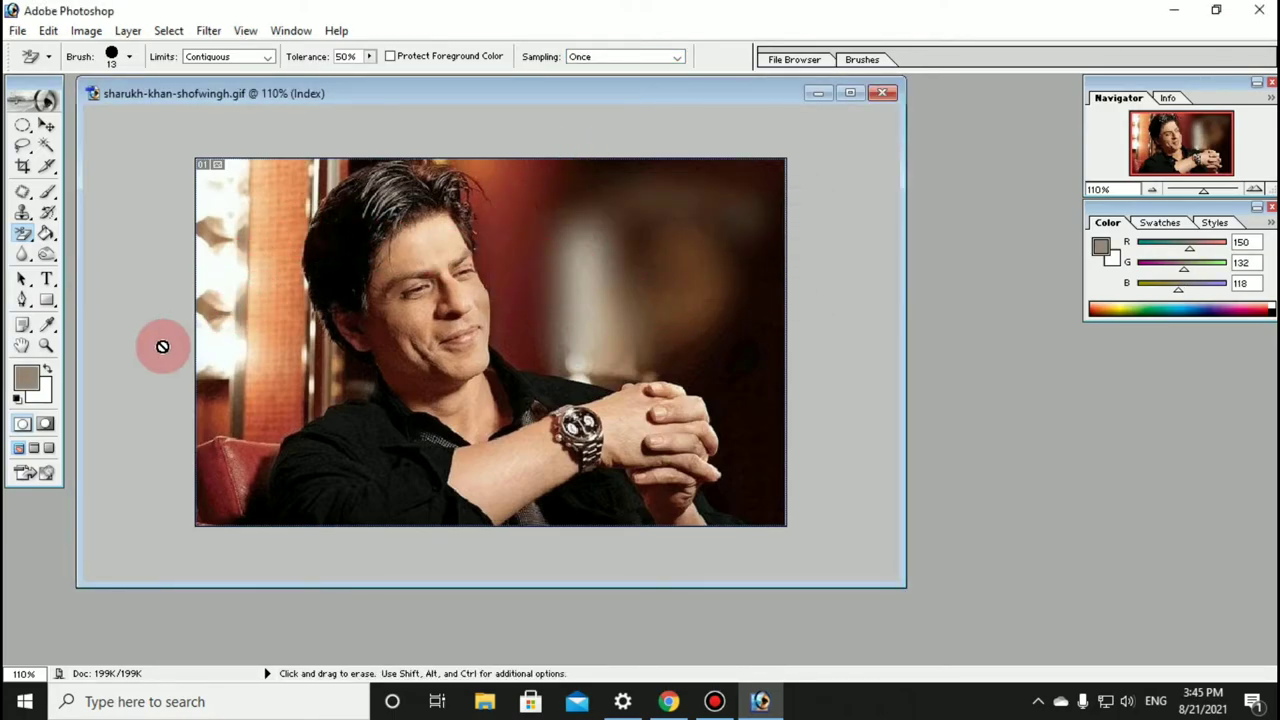
- Switch to the Magic Eraser, then back to the standard Eraser Tool
right_click(23, 233)
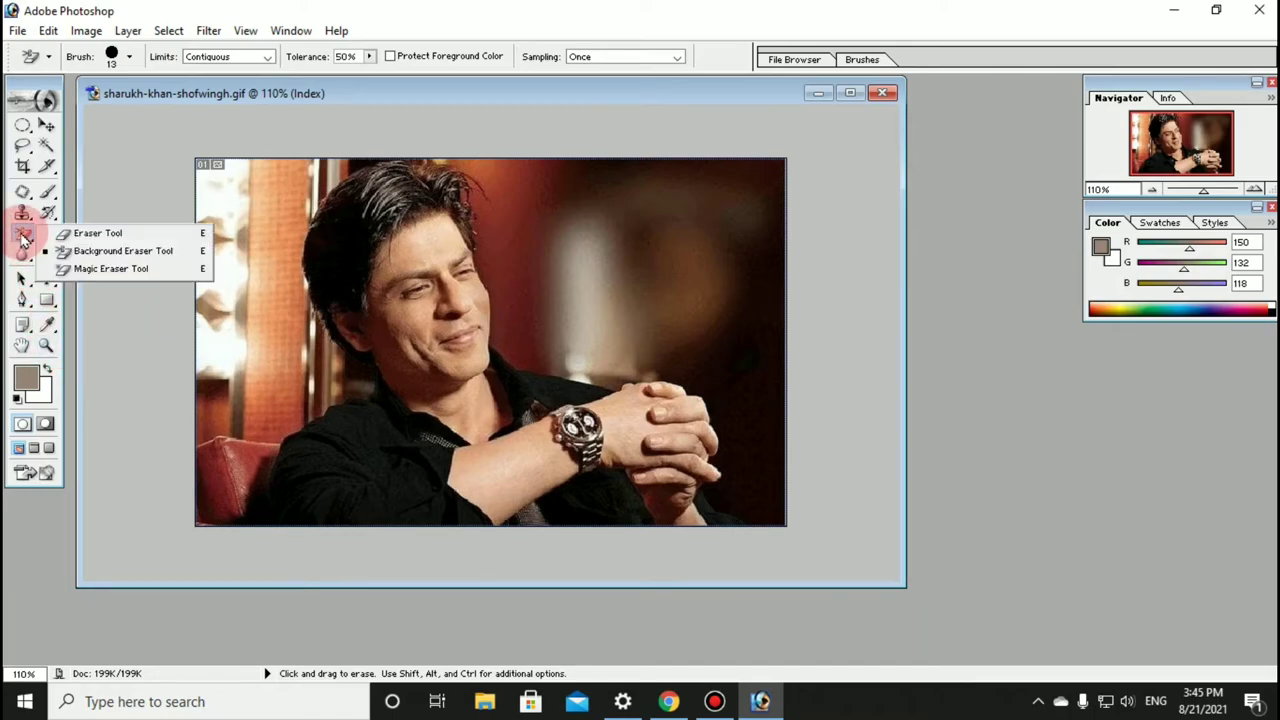
left_click(106, 268)
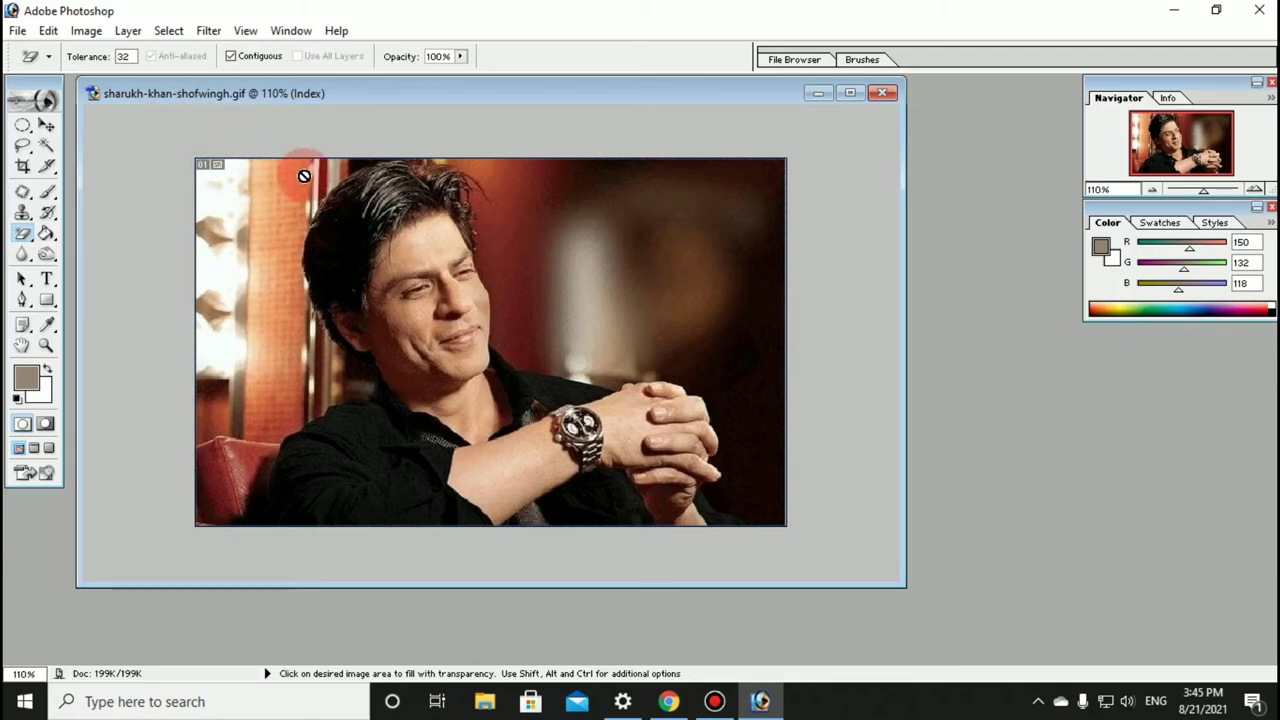
right_click(24, 235)
left_click_drag(24, 237, 119, 233)
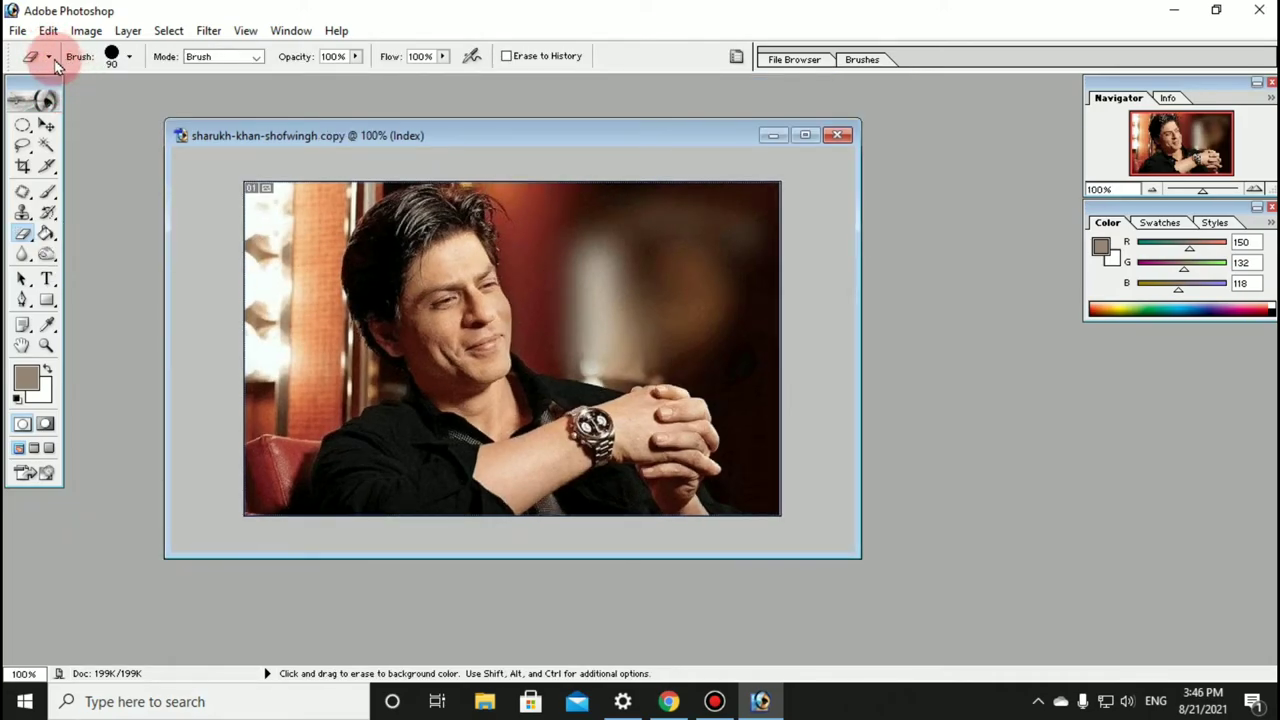
- Show the Eraser tool presets as a Large List, then erase and undo a test patch beside the face
left_click(49, 58)
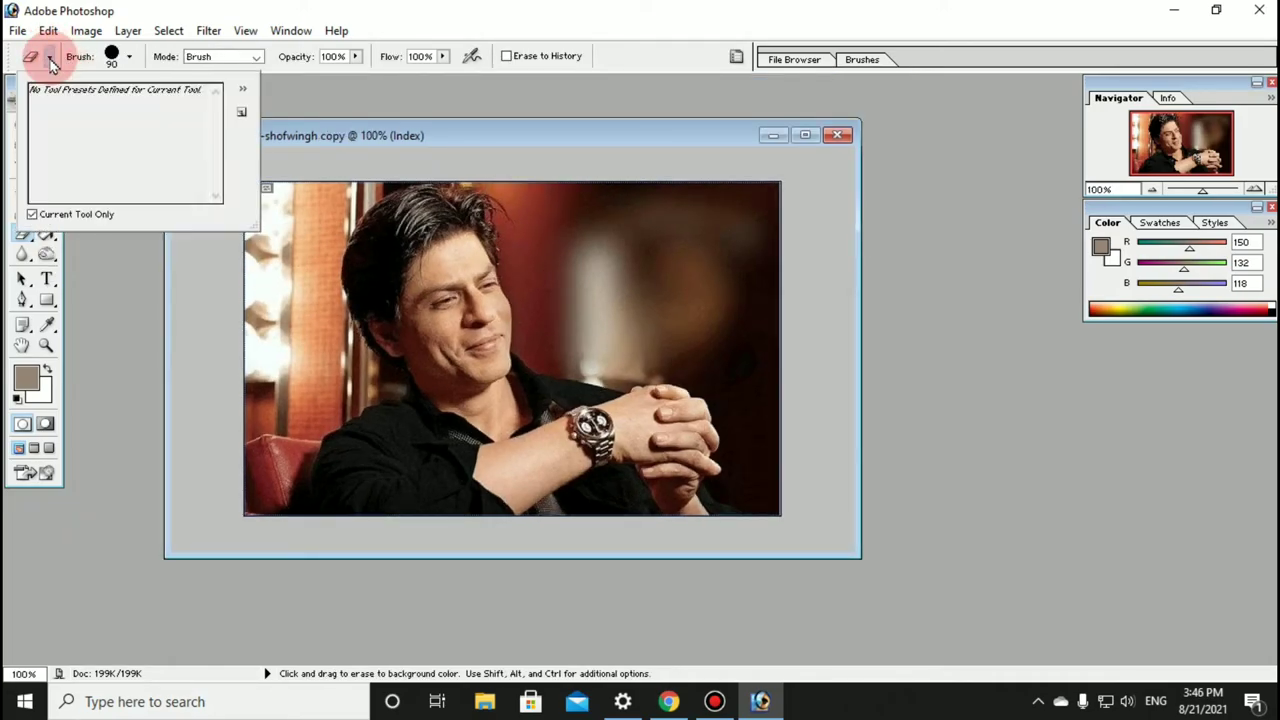
left_click(243, 90)
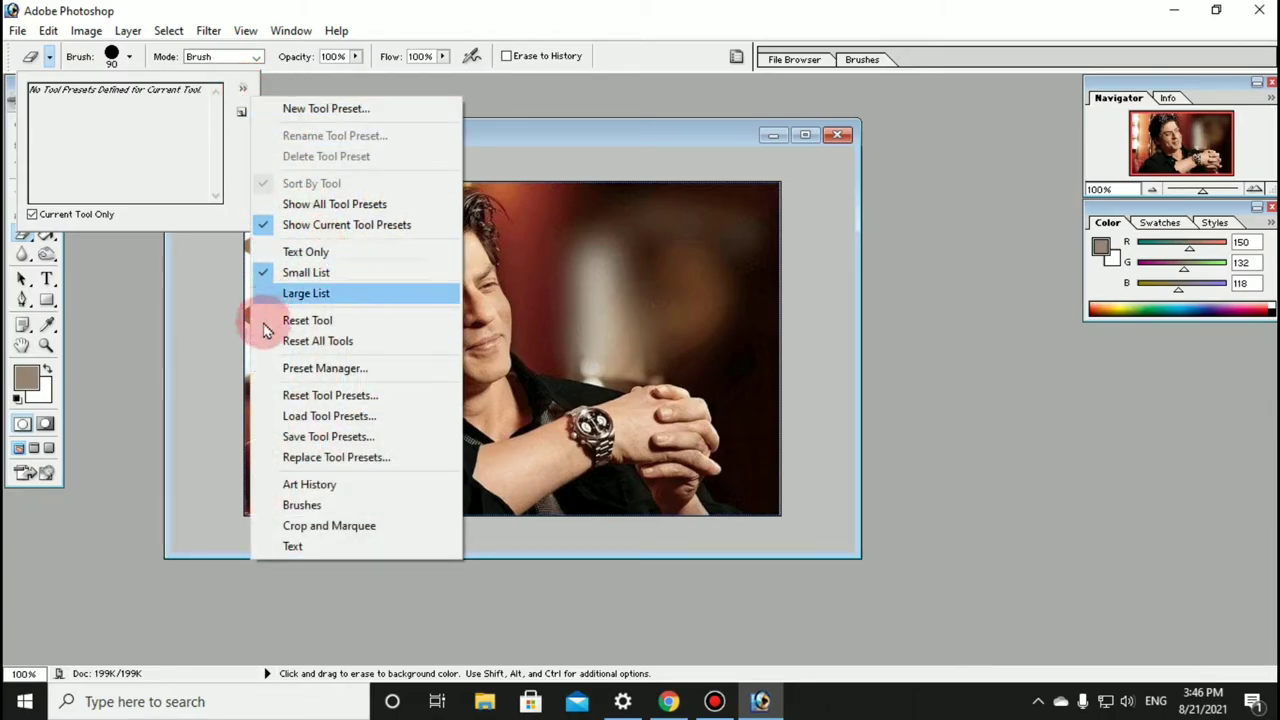
left_click(323, 292)
left_click_drag(362, 300, 440, 305)
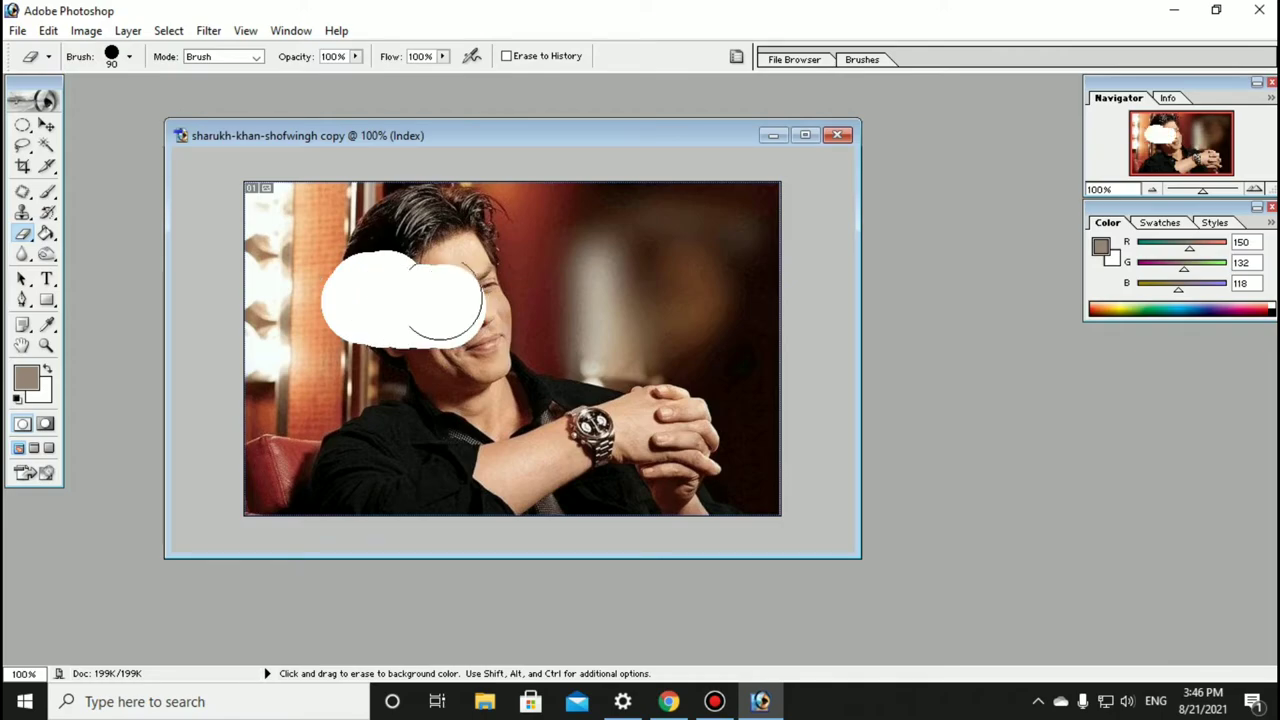
key("ctrl+z")
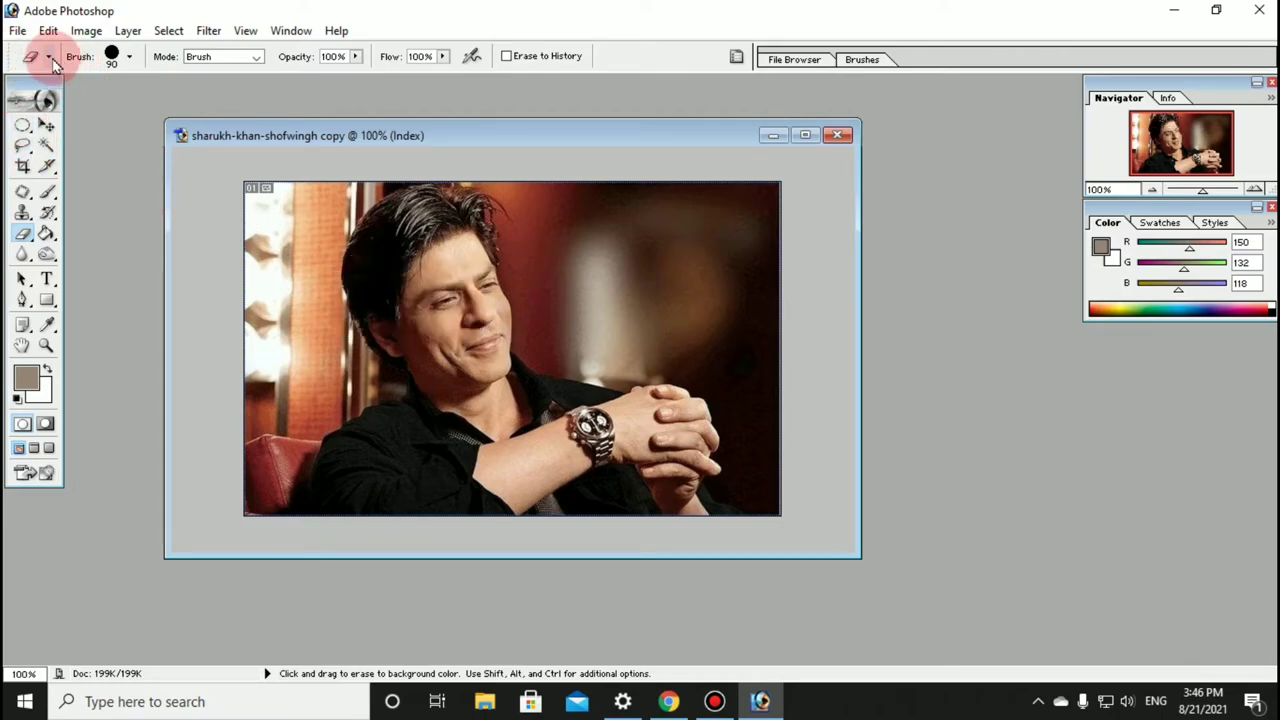
- Reset the Eraser tool to its default settings and confirm
left_click(48, 57)
left_click(242, 92)
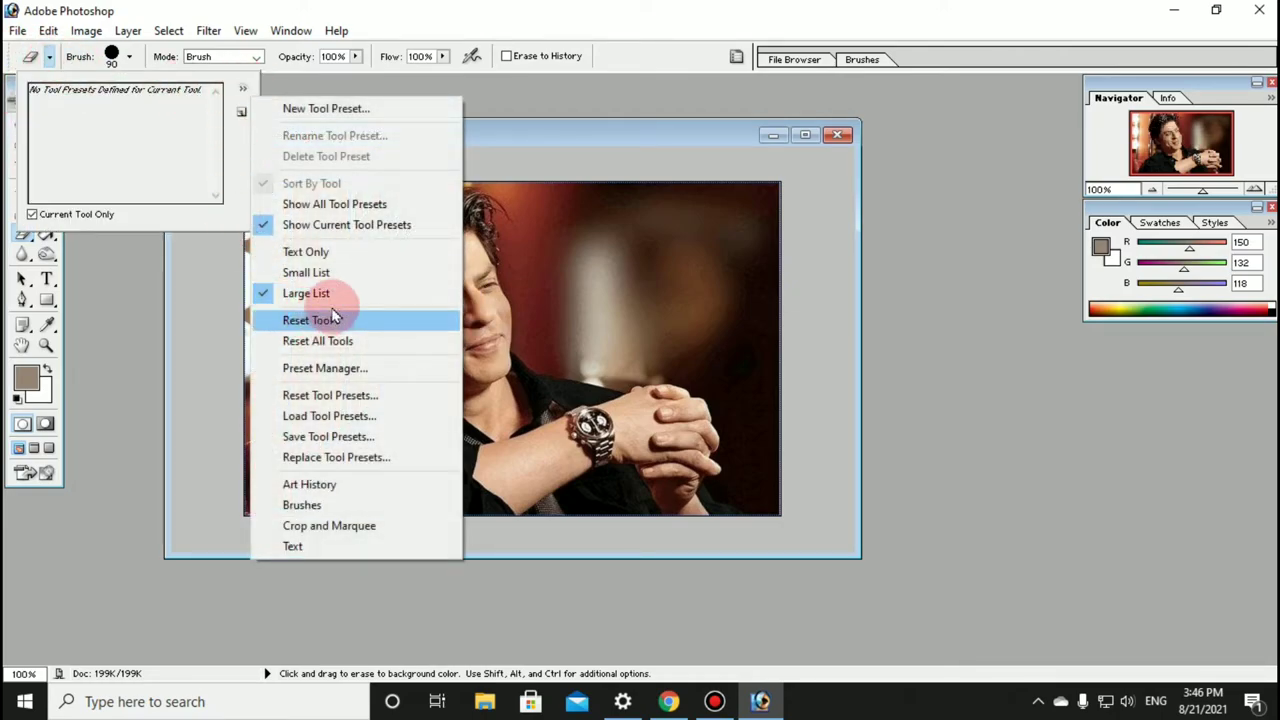
left_click(240, 590)
left_click(100, 305)
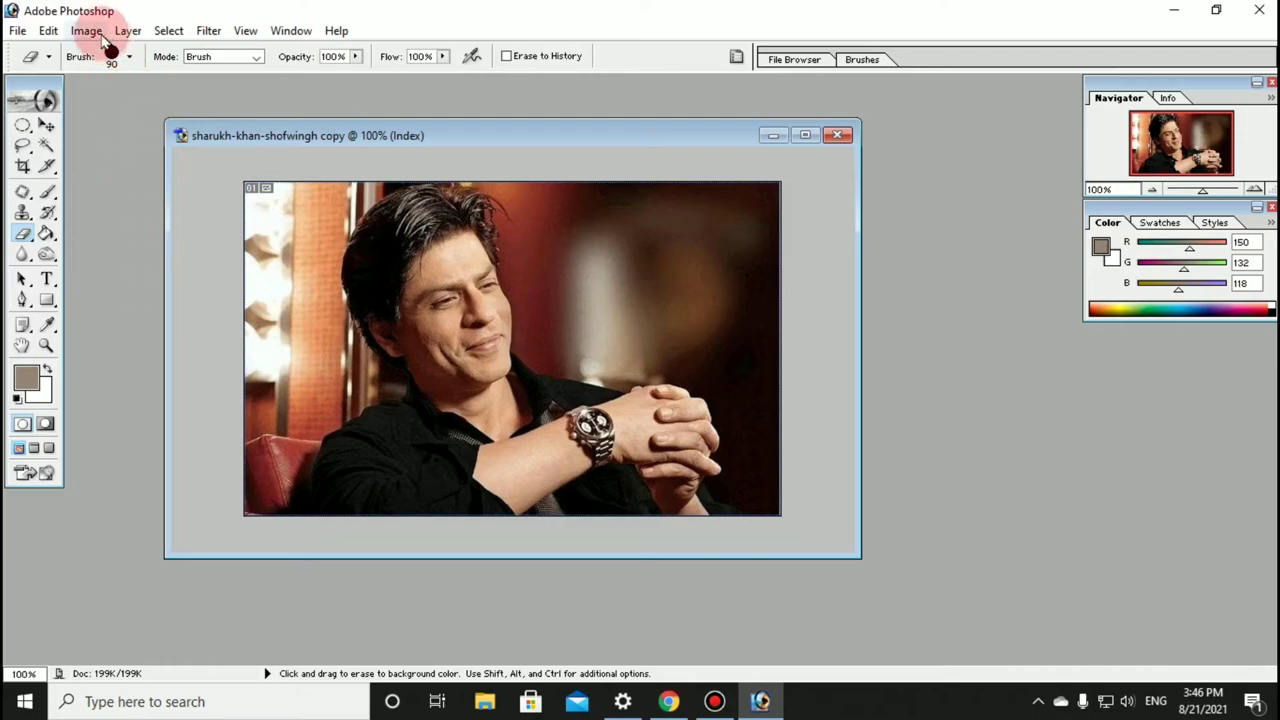
- Set the eraser's Master Diameter to 10 px in the Brush picker
left_click(130, 57)
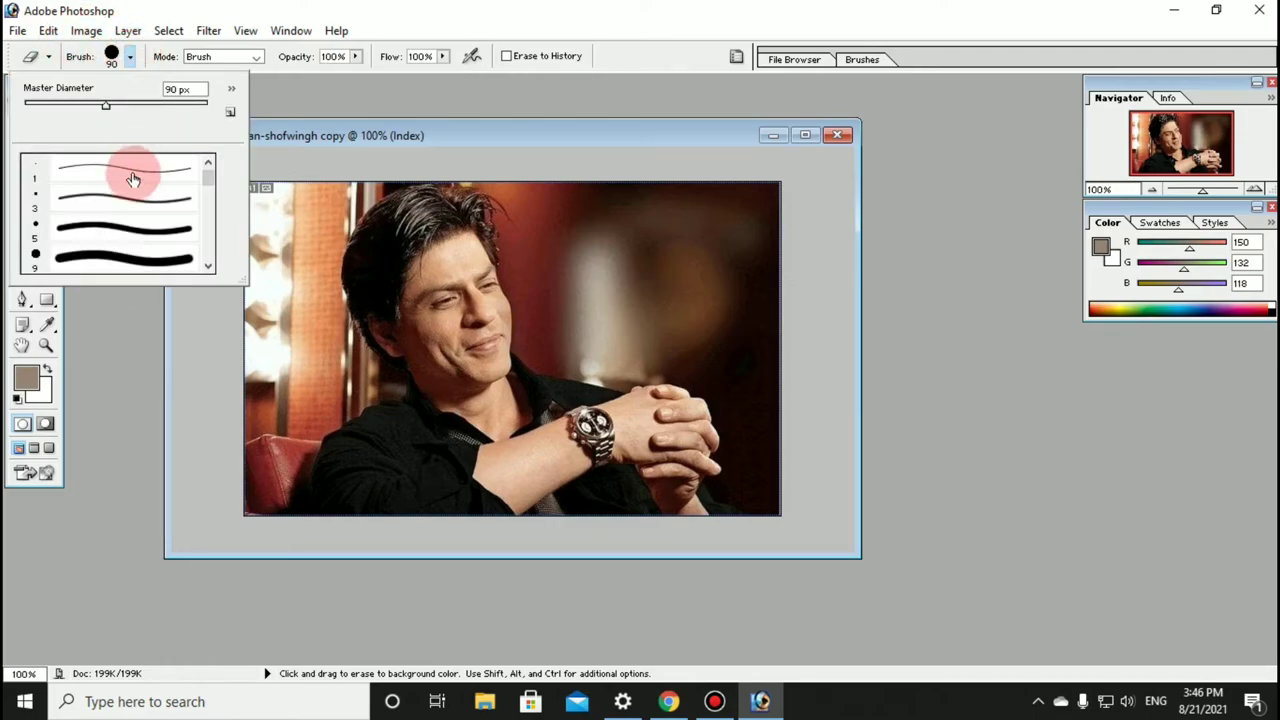
left_click_drag(106, 105, 148, 105)
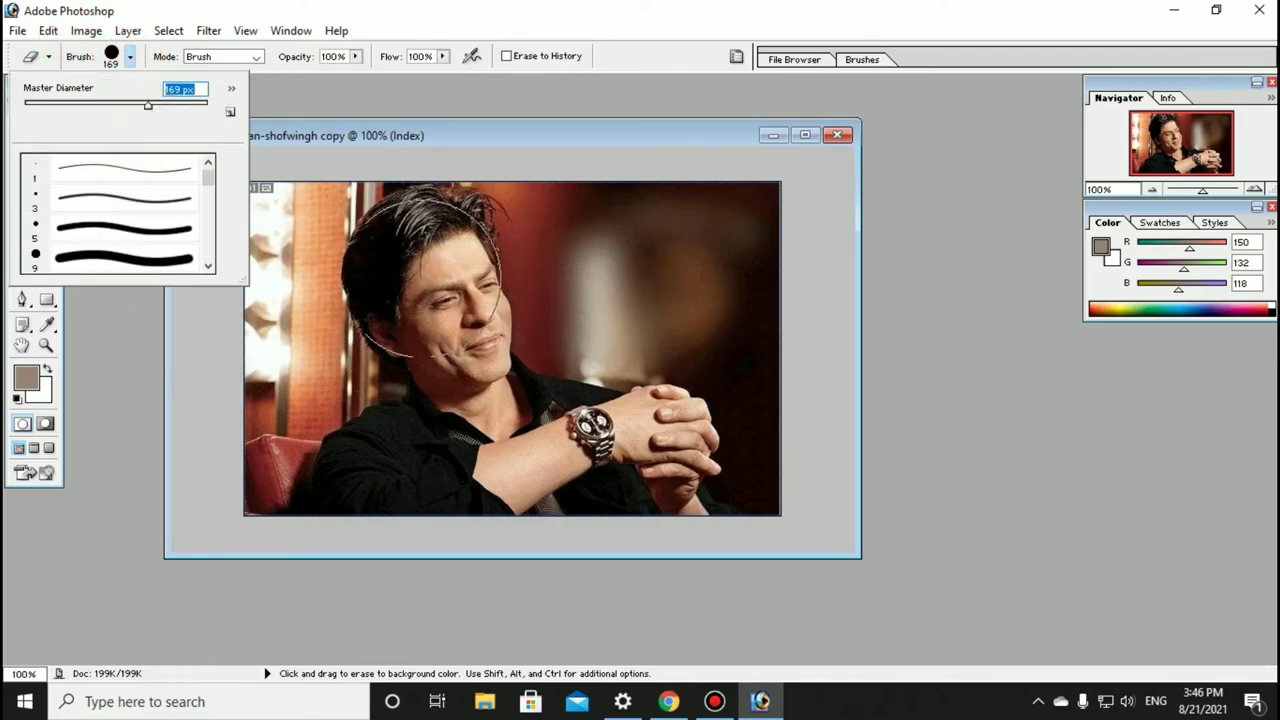
mouse_move(191, 169)
left_mouse_down()
mouse_move(153, 117)
mouse_move(30, 118)
left_mouse_up()
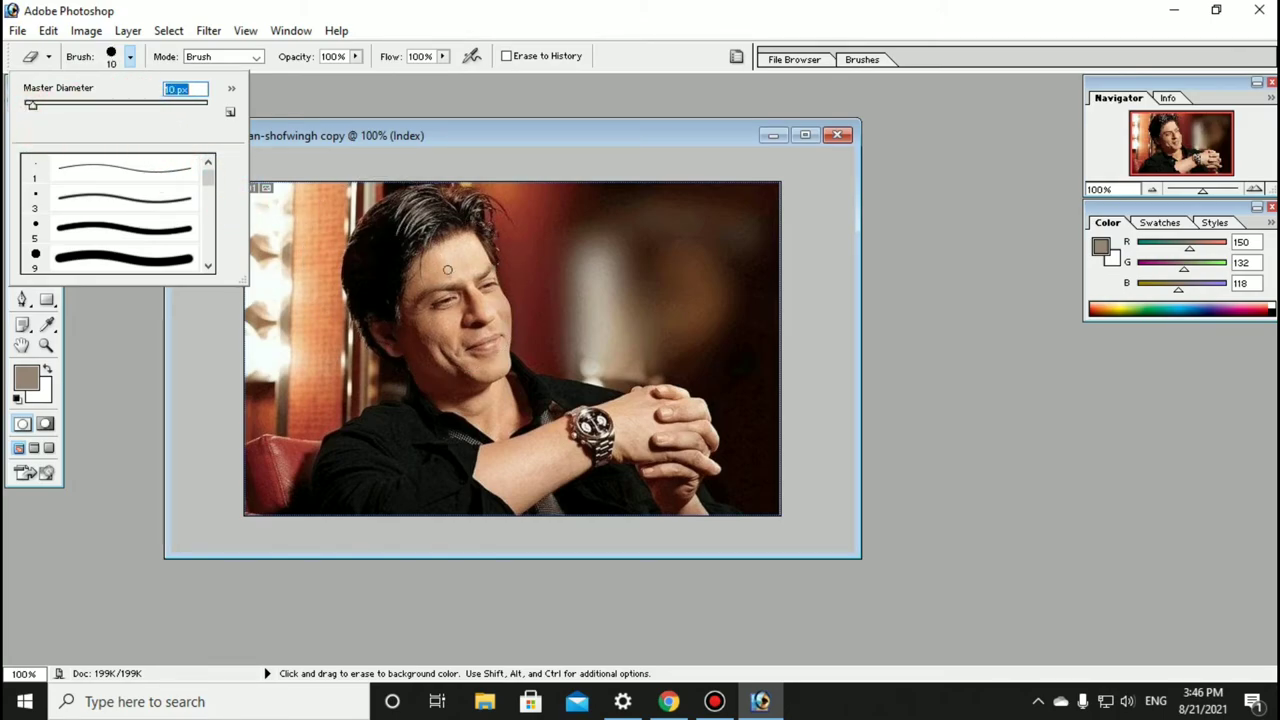
left_click(322, 100)
- Switch the eraser mode to Block, then back to Brush
left_click(233, 62)
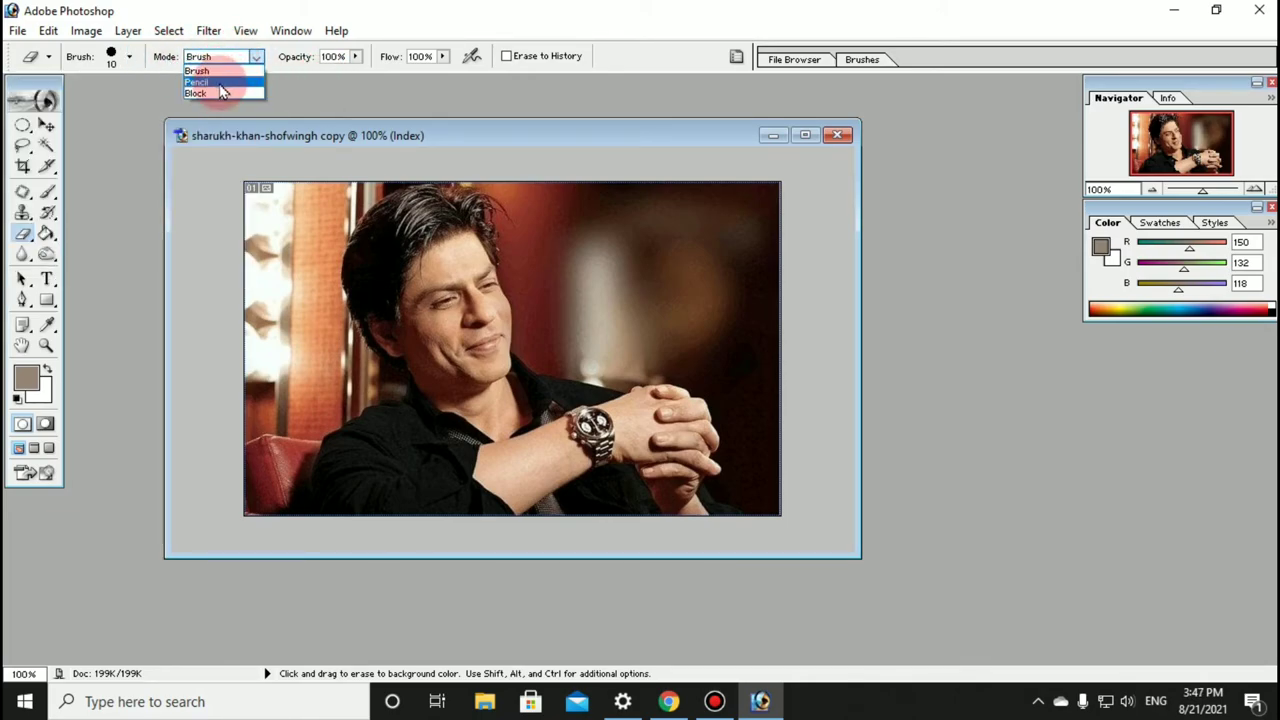
left_click(221, 94)
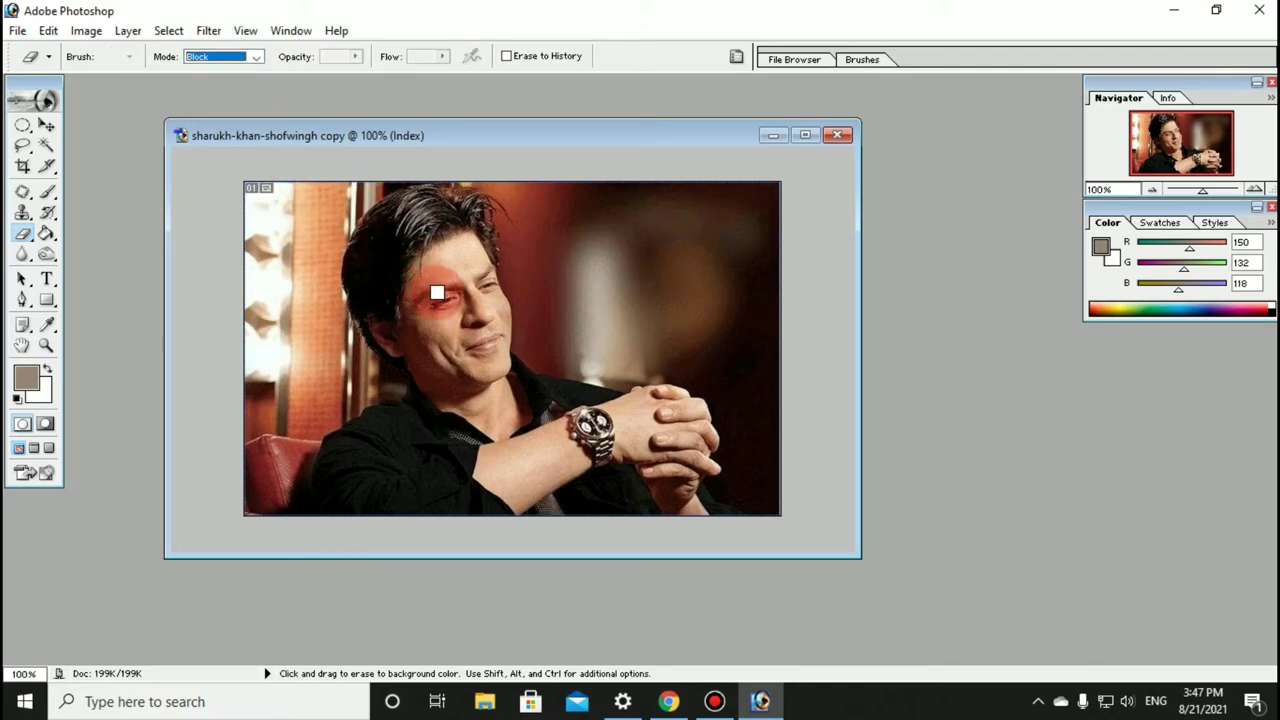
left_click(256, 57)
left_click(222, 72)
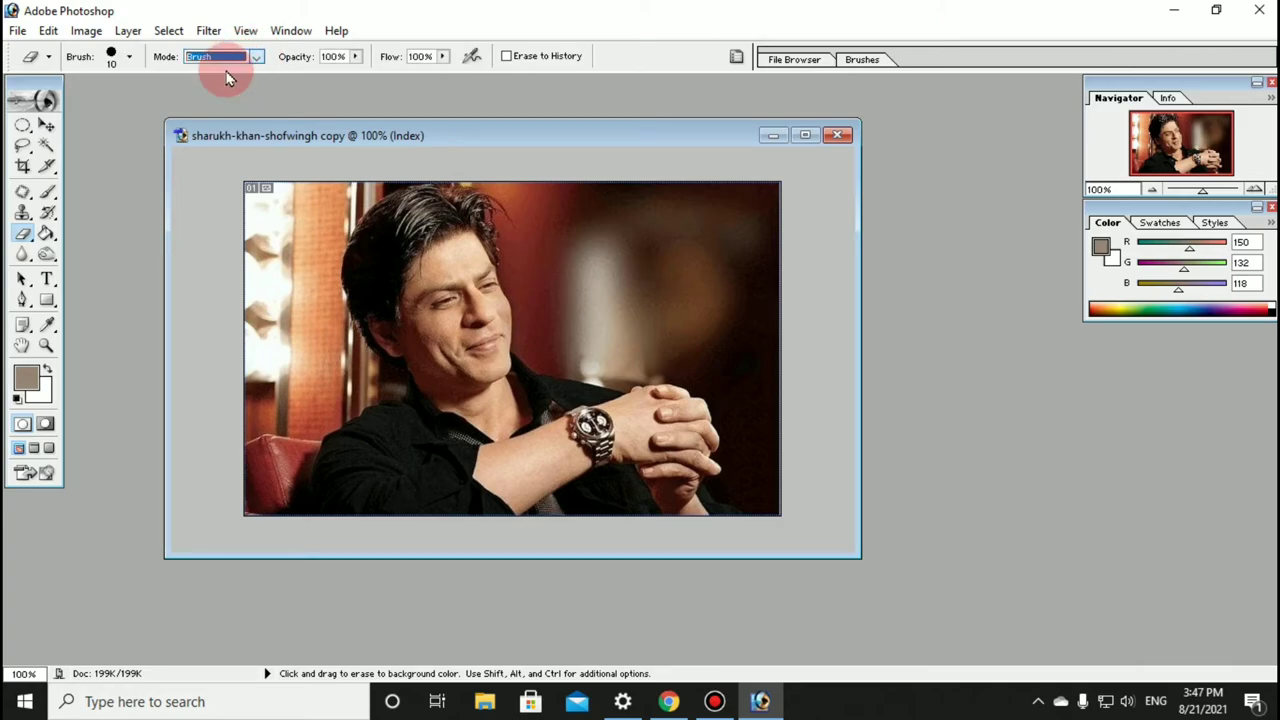
- Set eraser opacity to 12%, then 67%, and erase a short stroke across the nose
left_click(356, 57)
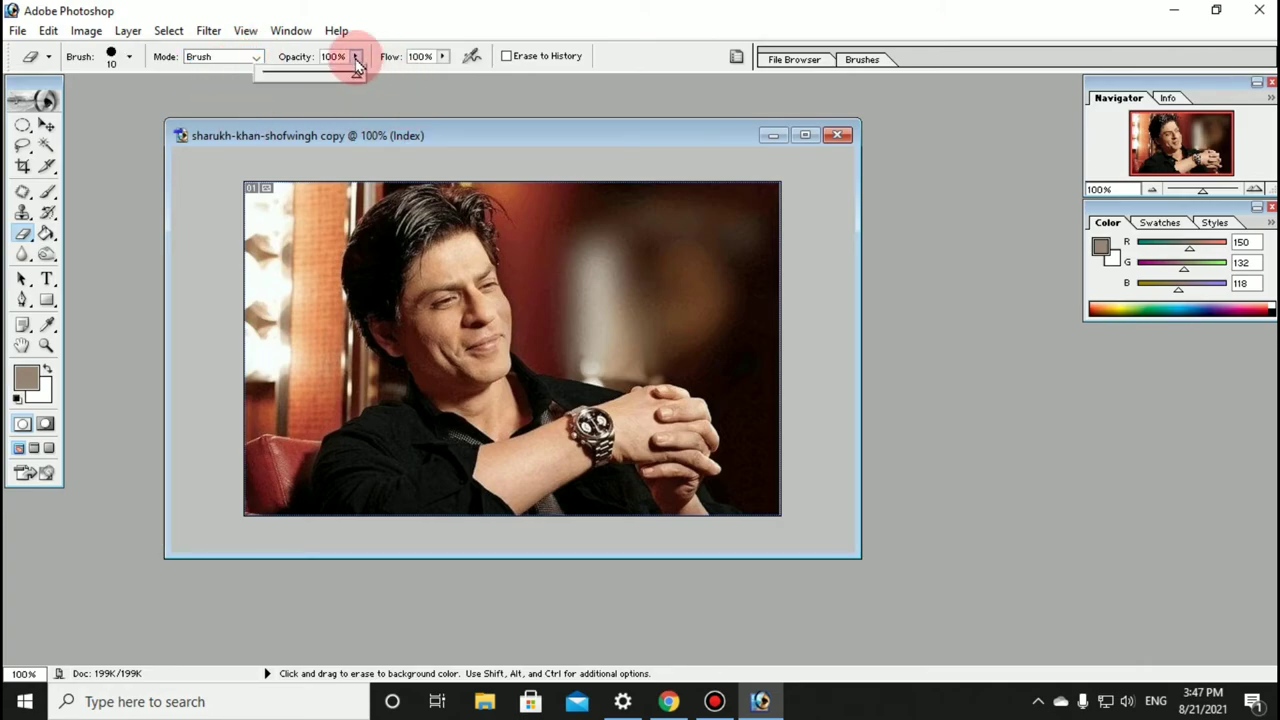
left_click_drag(357, 68, 272, 72)
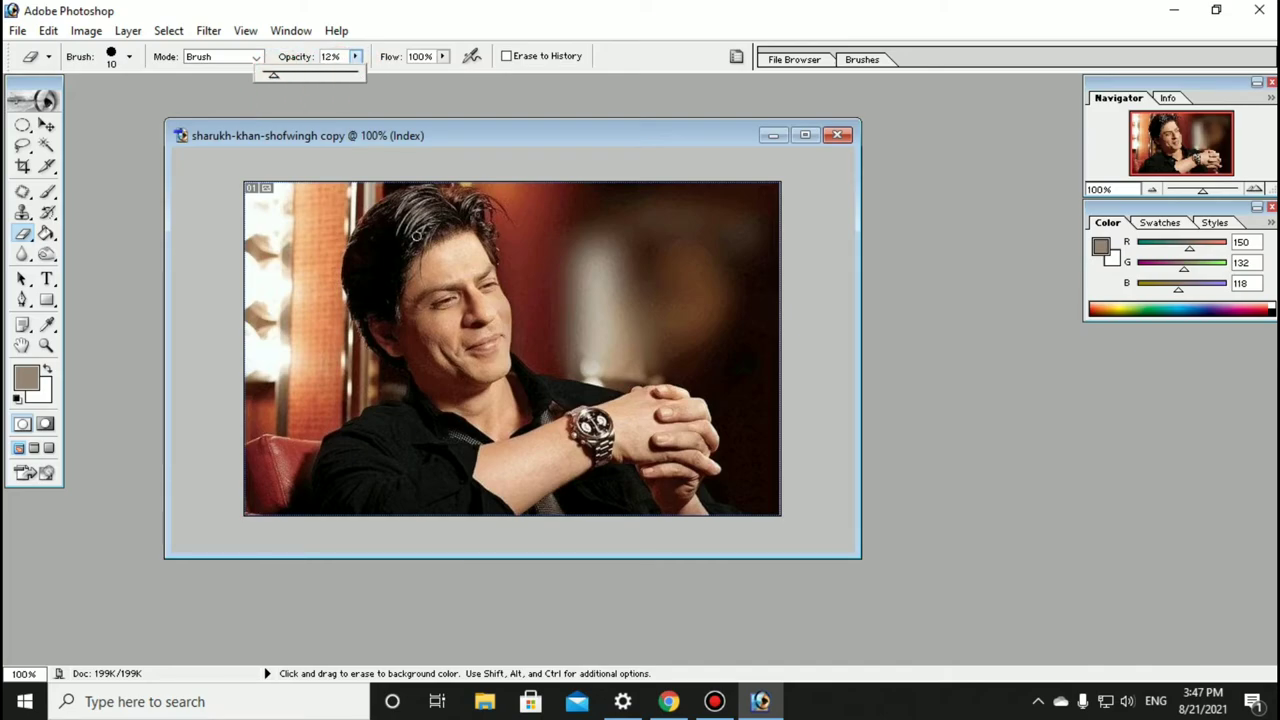
left_click(356, 57)
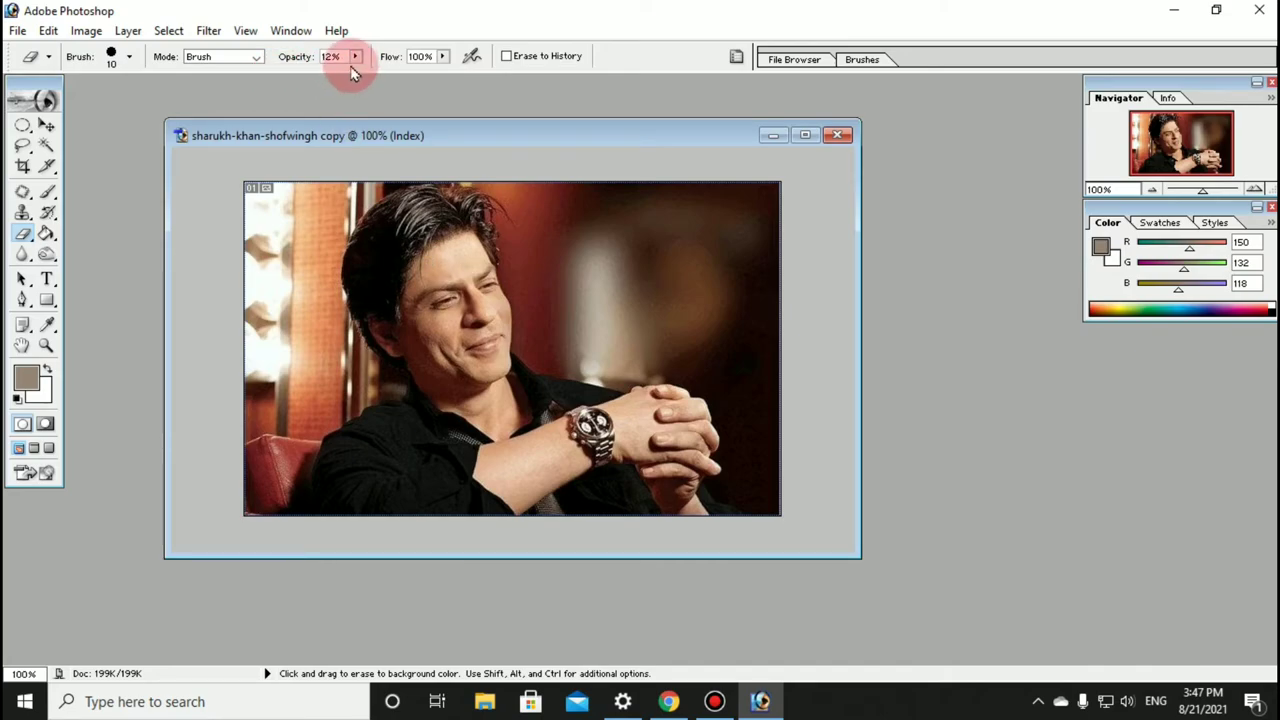
left_click_drag(354, 78, 410, 92)
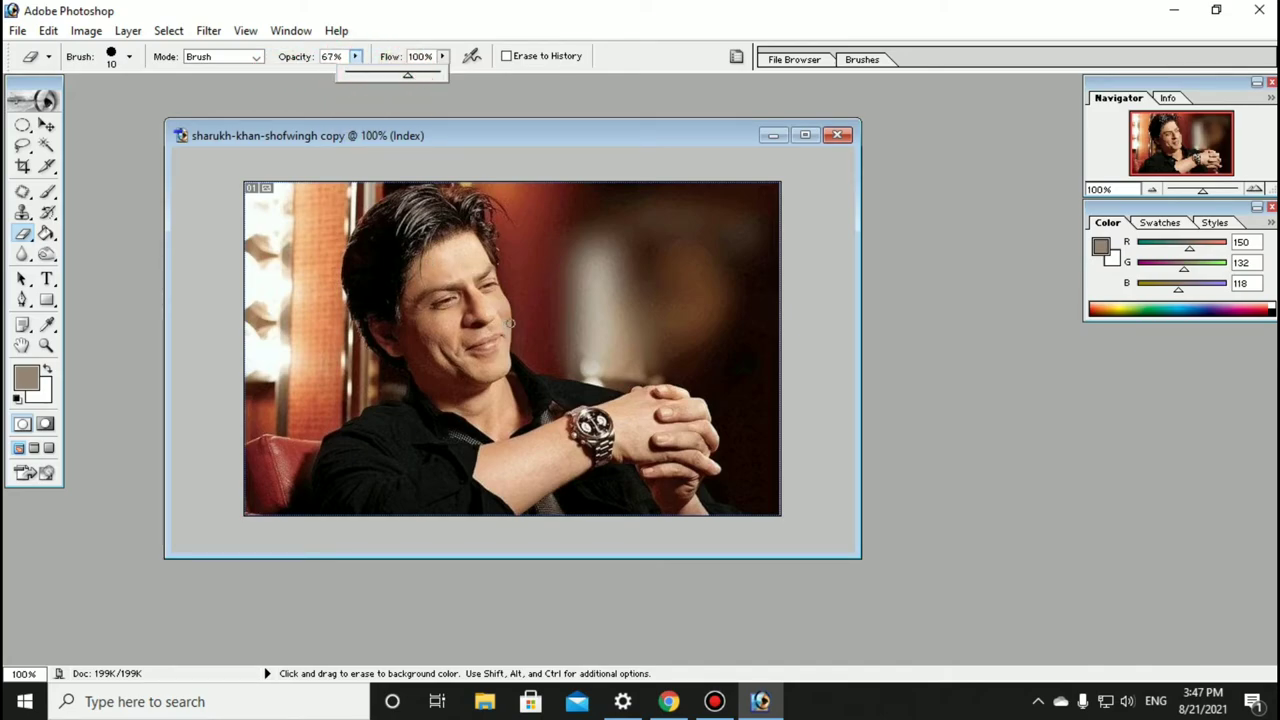
left_click_drag(506, 320, 484, 318)
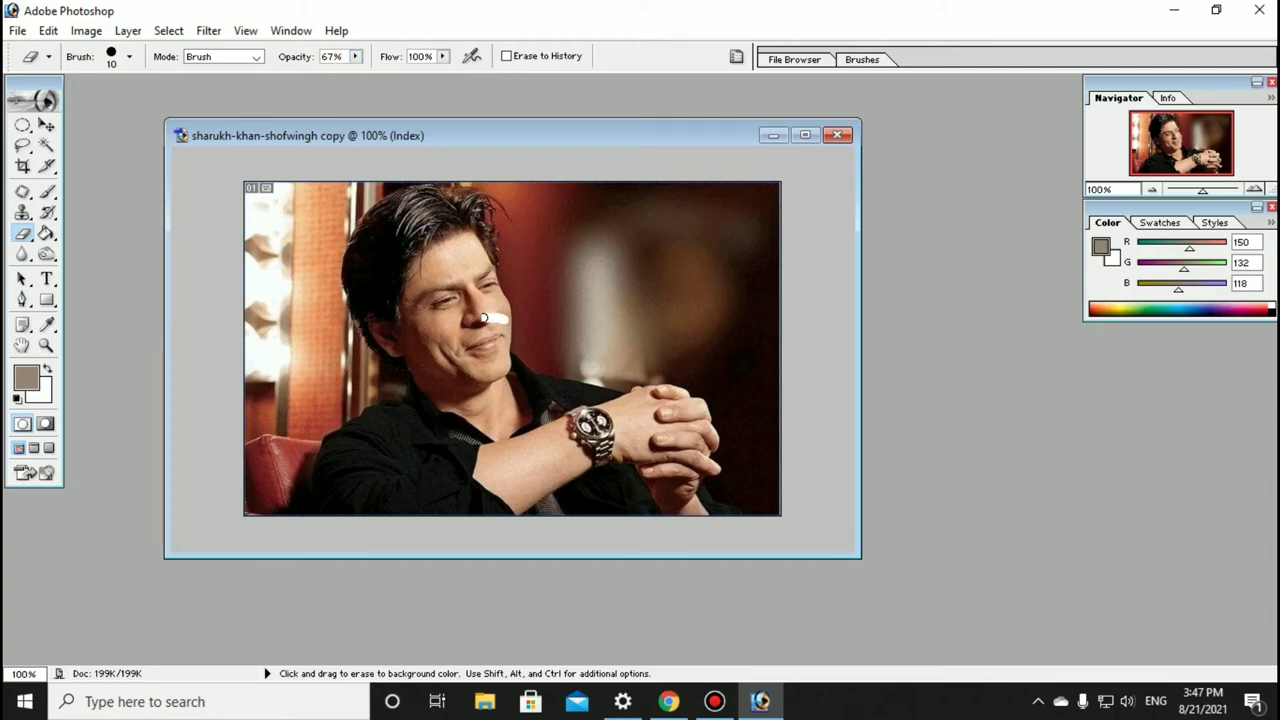
- Lower opacity to 44%, enlarge the brush to 60 px, and undo a test click
left_click(356, 57)
left_click_drag(356, 72, 334, 78)
key("bracketright")
left_click(492, 272)
key("ctrl+z")
- Lower the eraser Flow to 21%
left_click(397, 57)
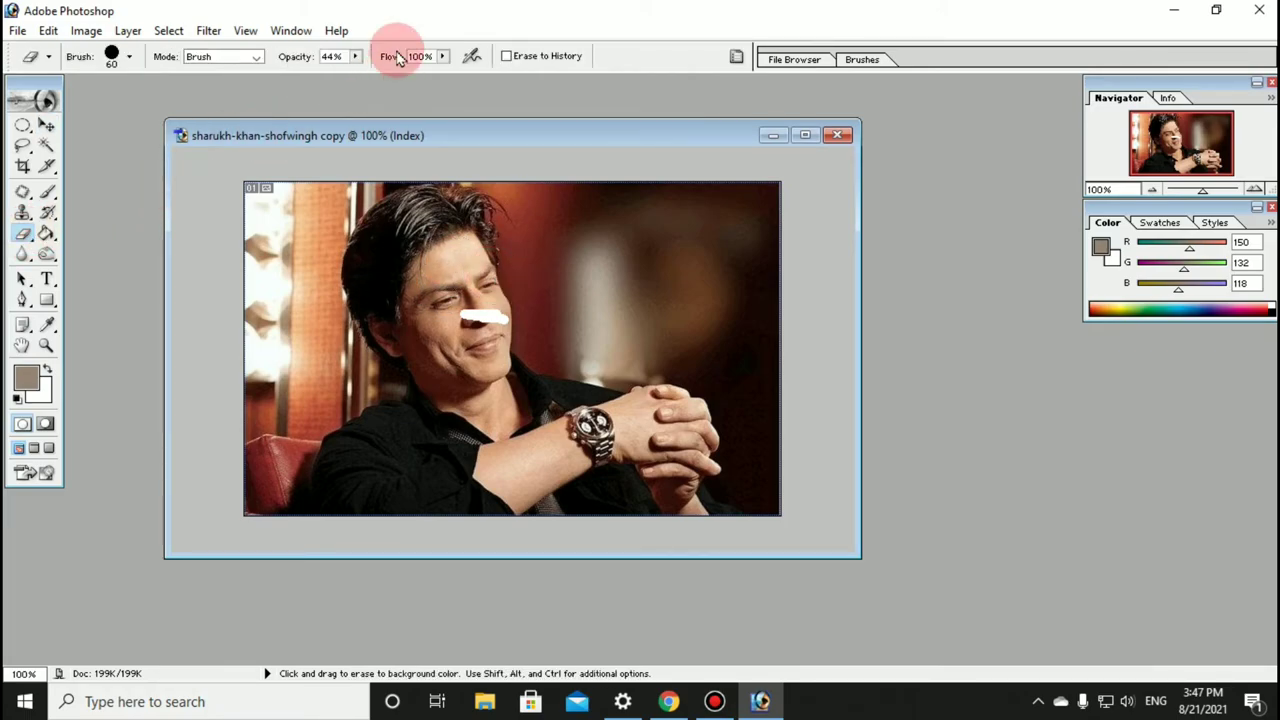
left_click(441, 56)
left_click_drag(446, 76, 448, 84)
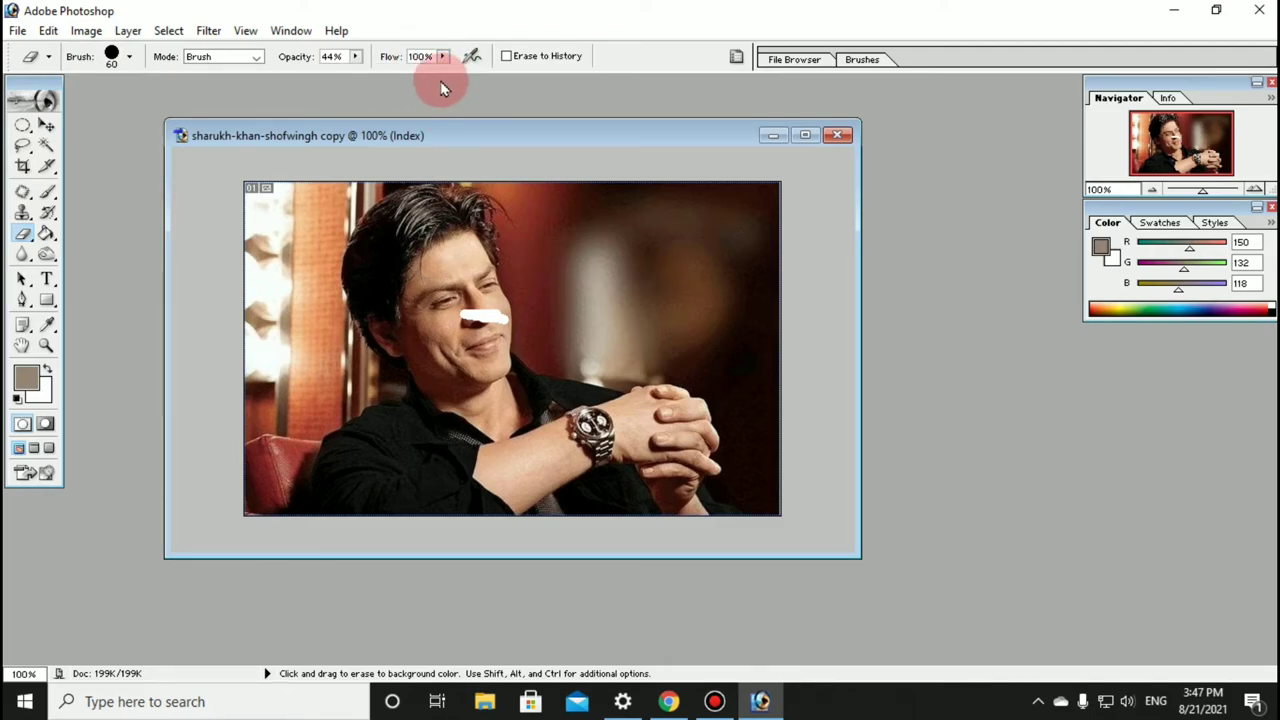
left_click_drag(443, 88, 366, 80)
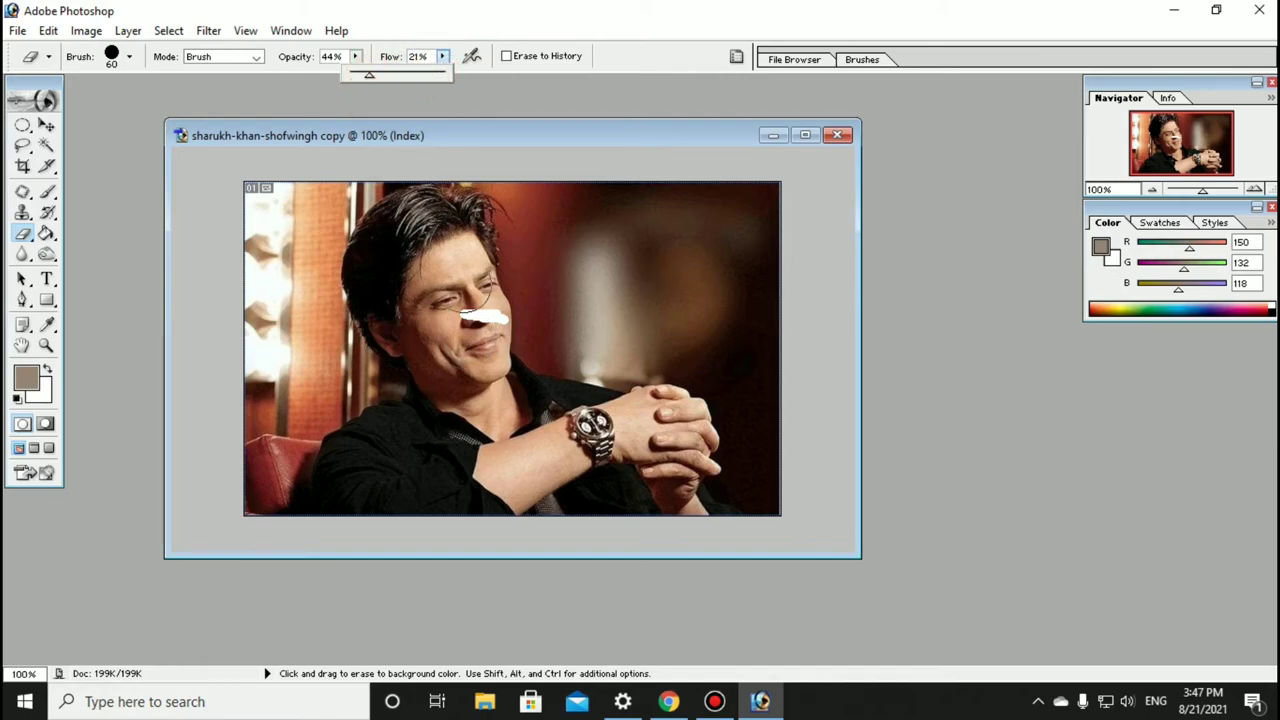
- Raise opacity to 100%, erase a round patch on the forehead, then undo it
left_click(355, 56)
left_click_drag(352, 74, 460, 78)
left_click_drag(445, 259, 458, 268)
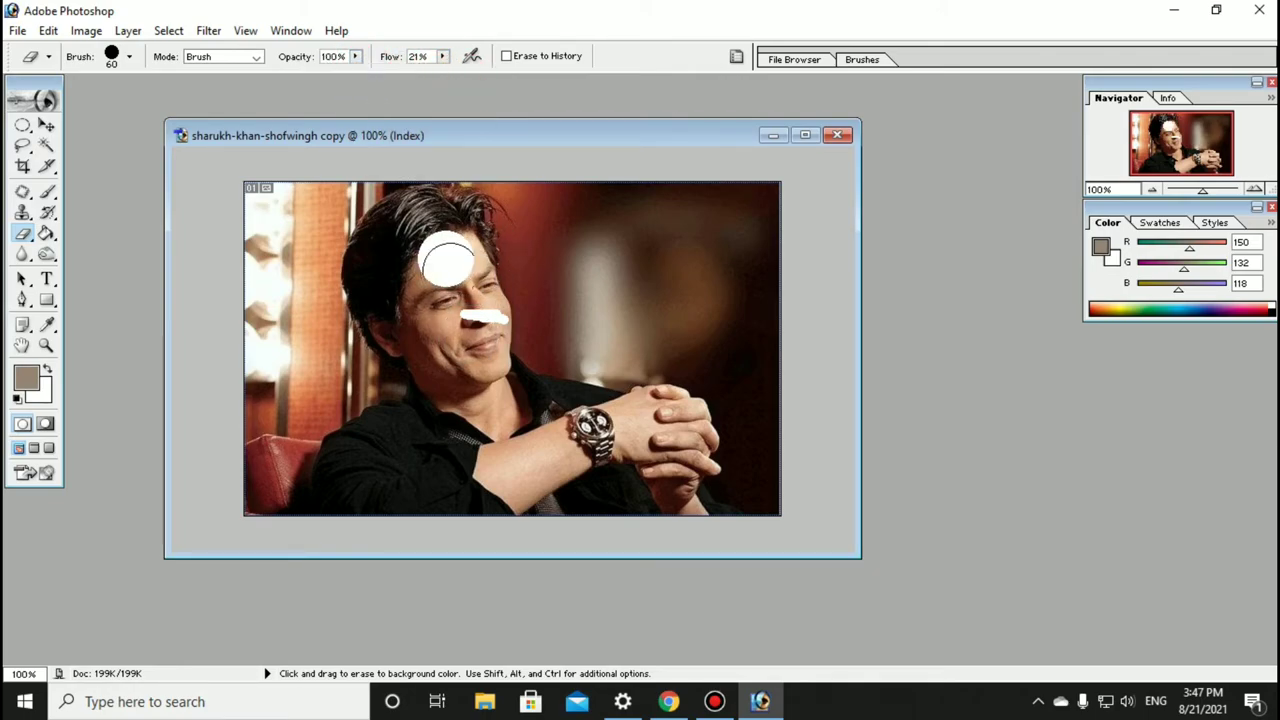
left_click(440, 57)
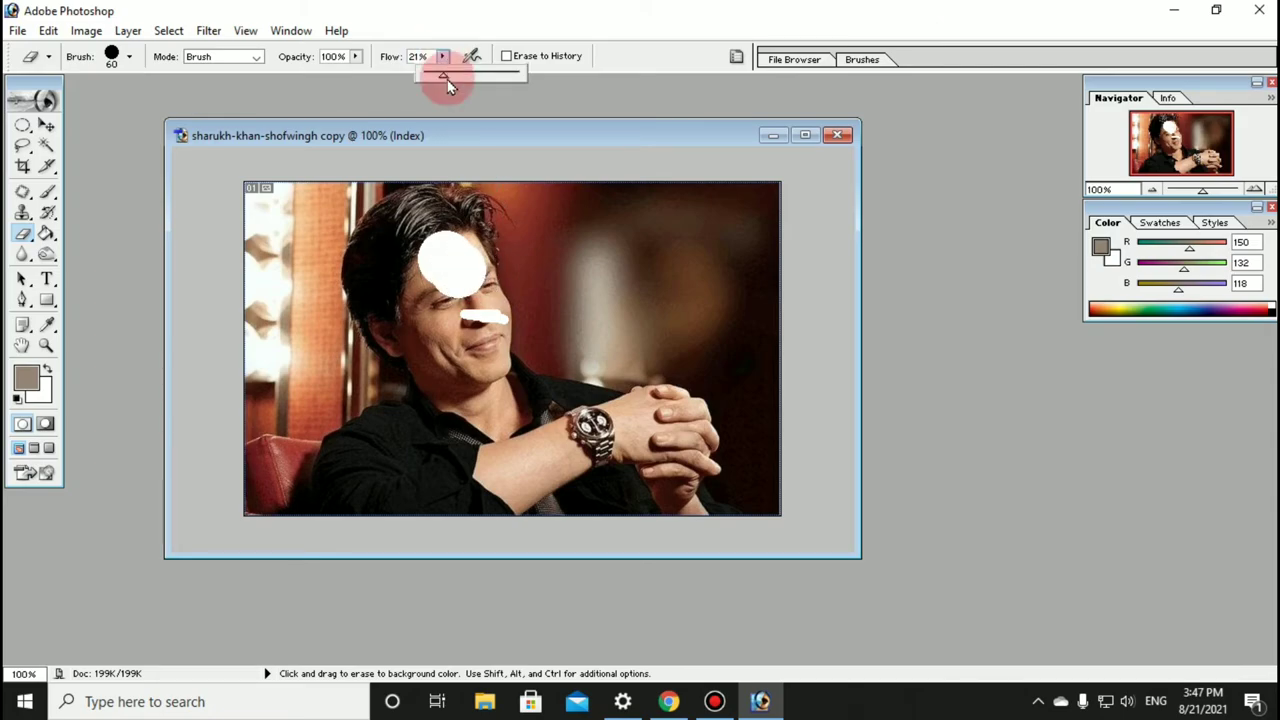
key("ctrl+z")
left_click(590, 233)
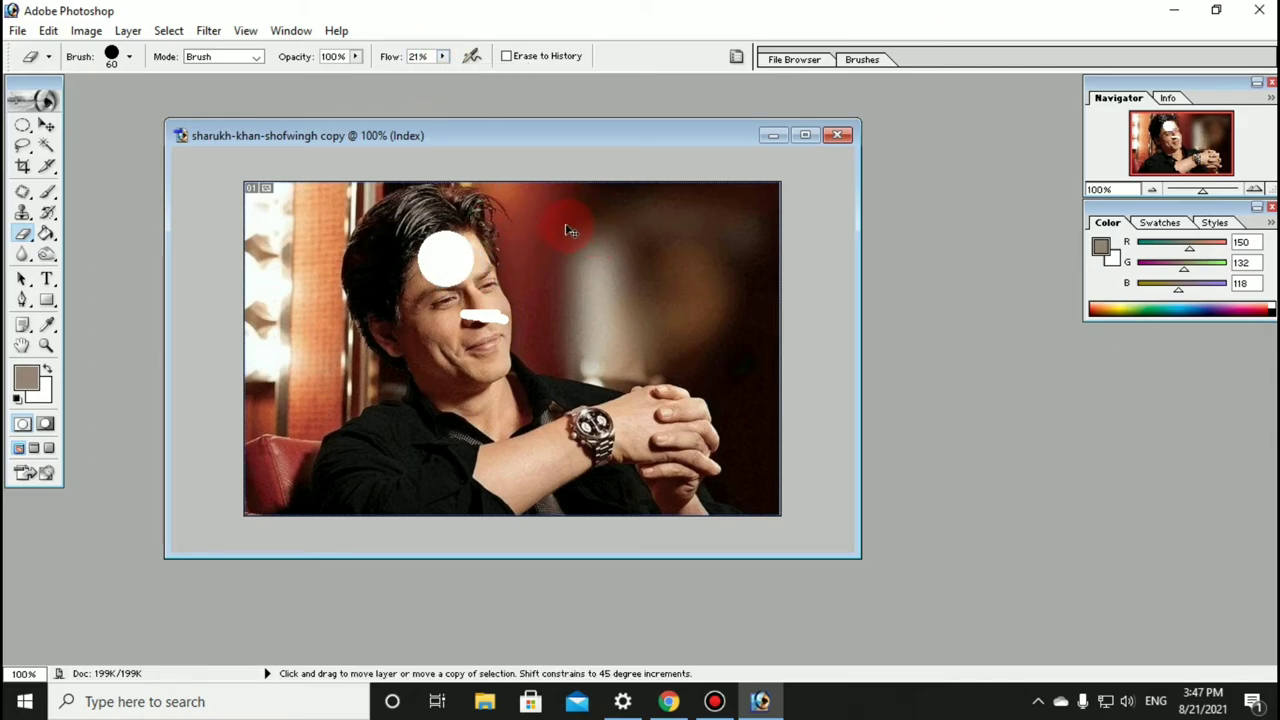
key("ctrl+alt+z")
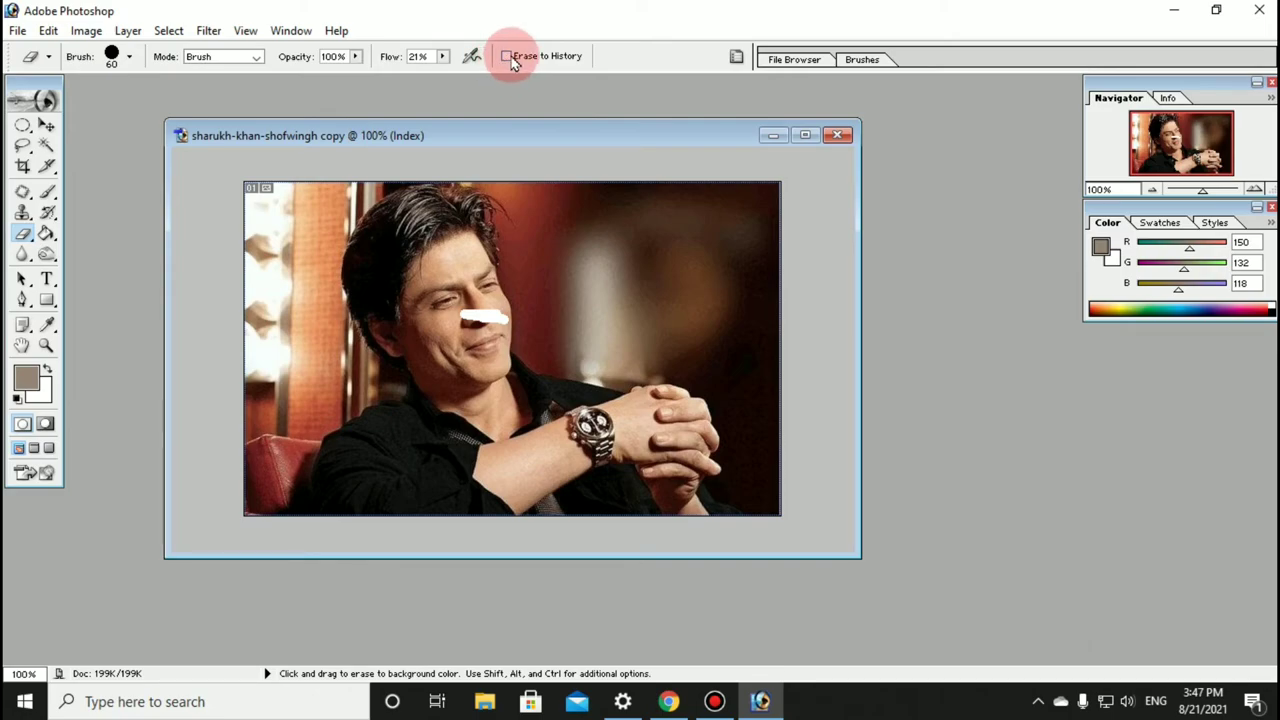
- Try an Airbrush erase on the forehead and undo it, then paint the nose streak back from history
left_click(473, 57)
left_click_drag(485, 223, 457, 229)
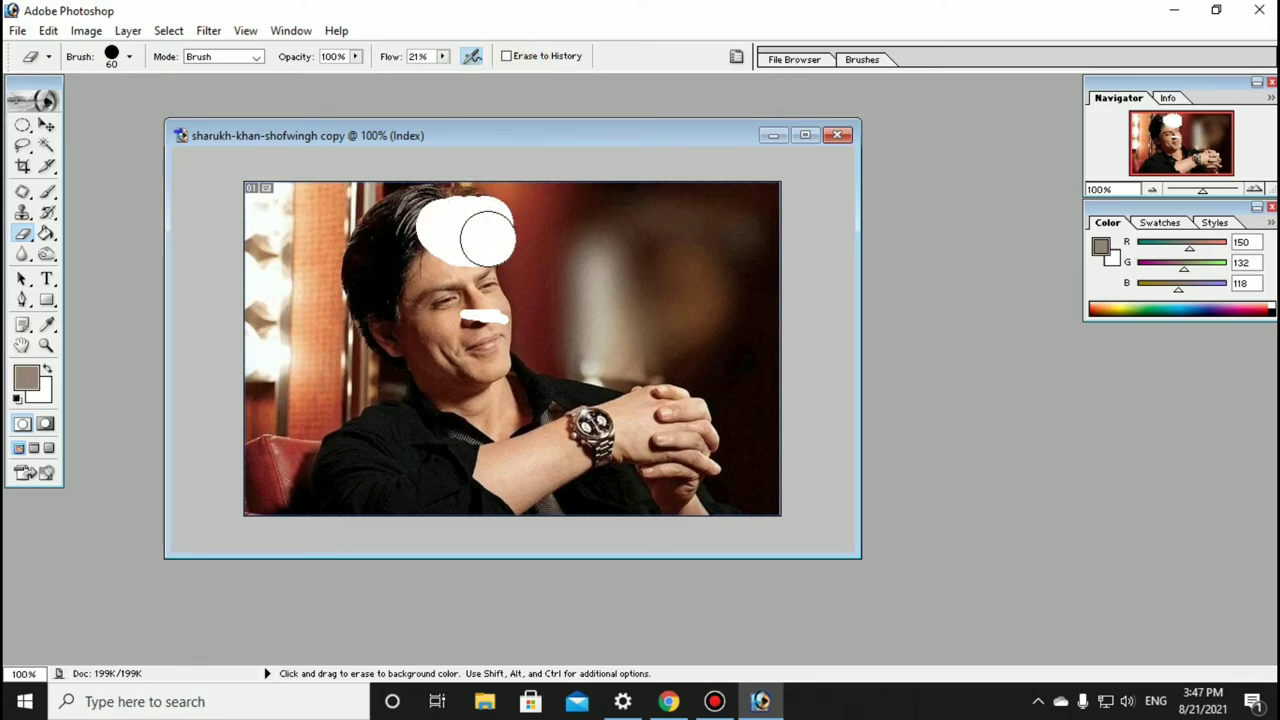
key("ctrl+alt+z")
left_click(475, 62)
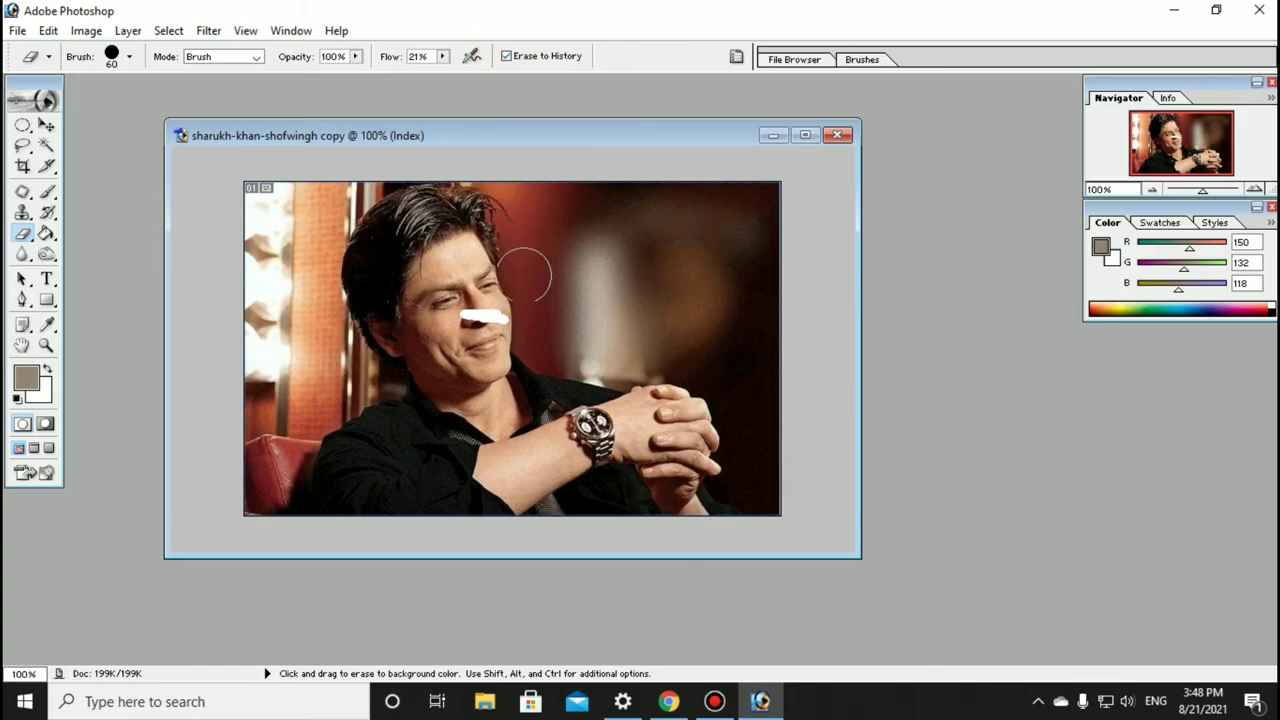
left_click_drag(450, 252, 485, 316)
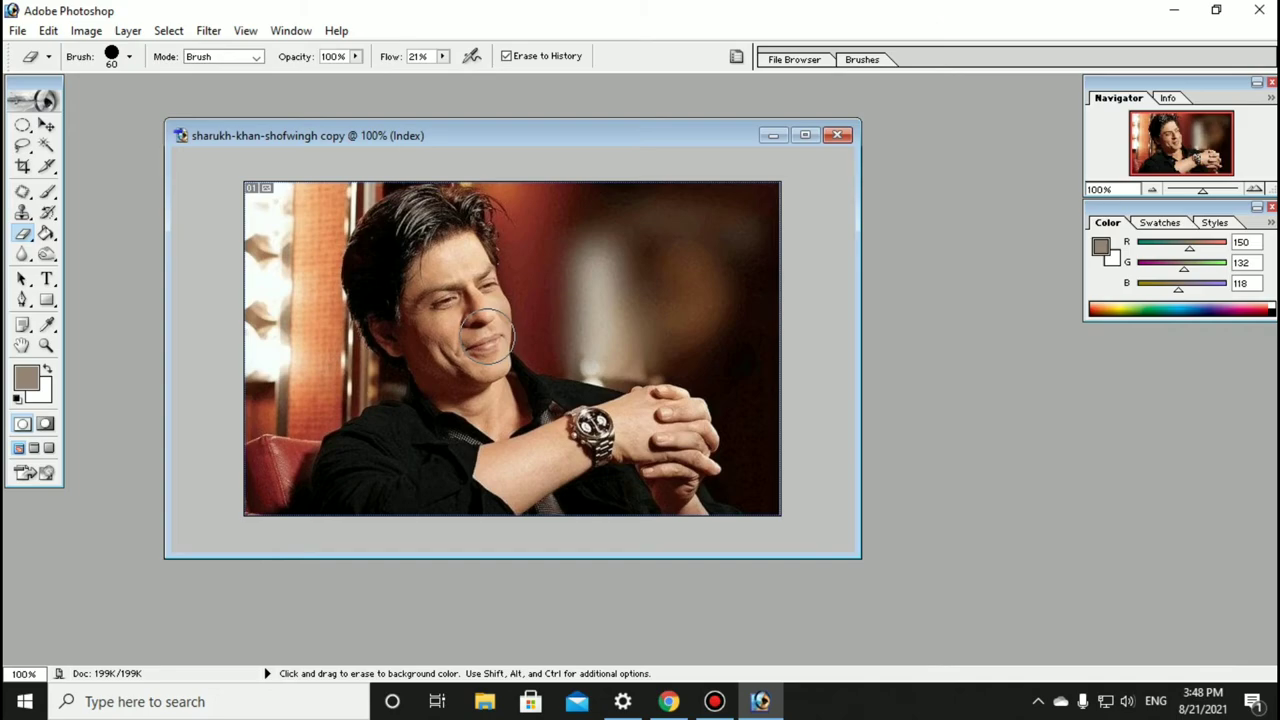
left_click(506, 56)
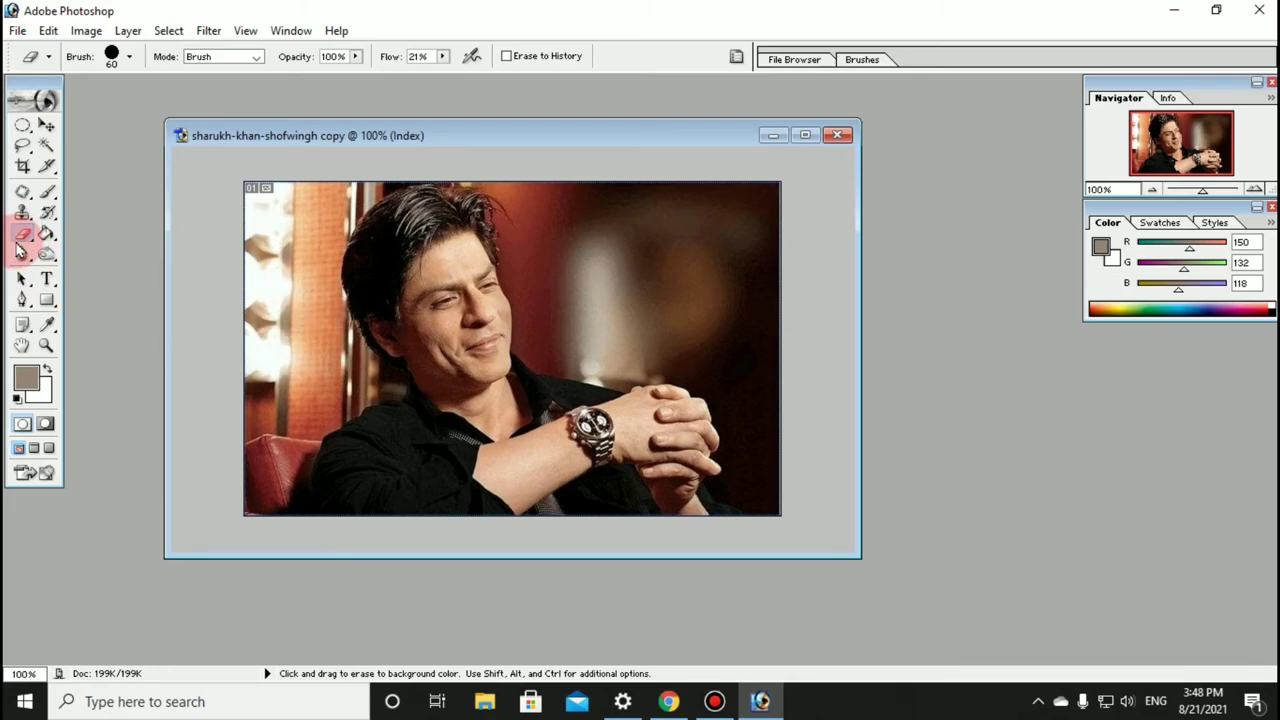
- Erase seven round white spots across the background, forehead, chest and hands
left_click(298, 260)
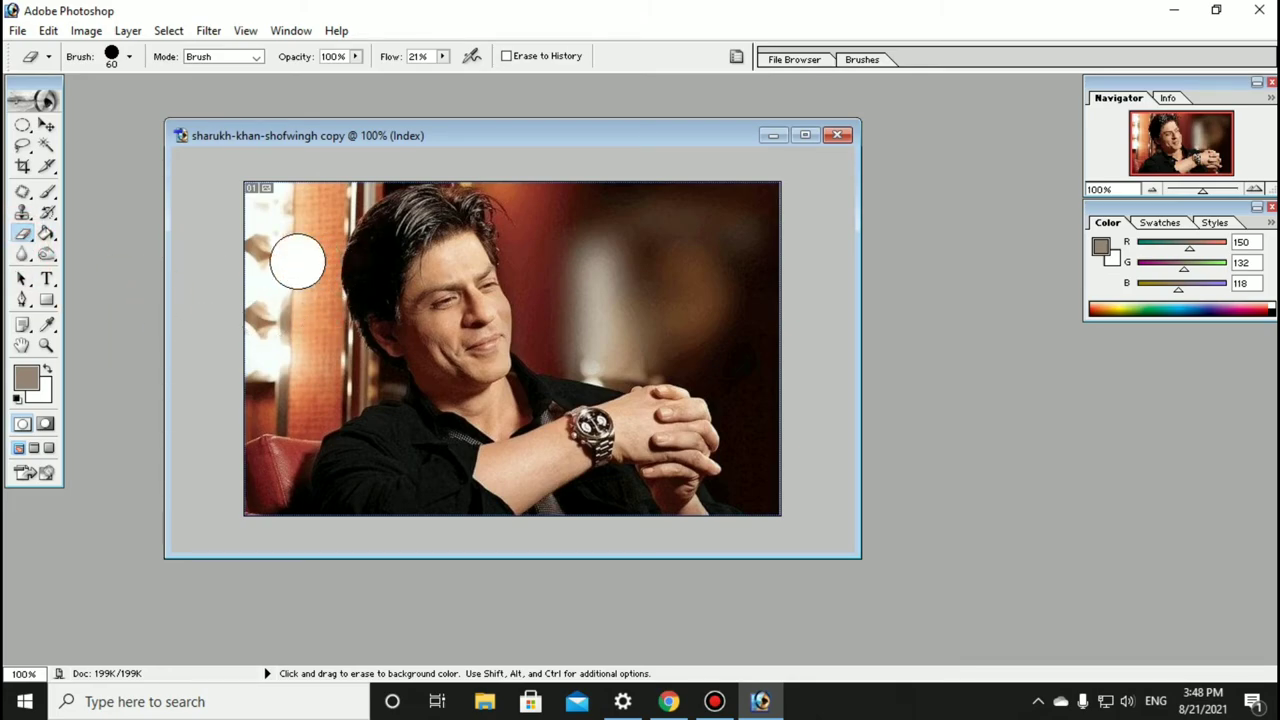
left_click(314, 398)
left_click(480, 417)
left_click(448, 258)
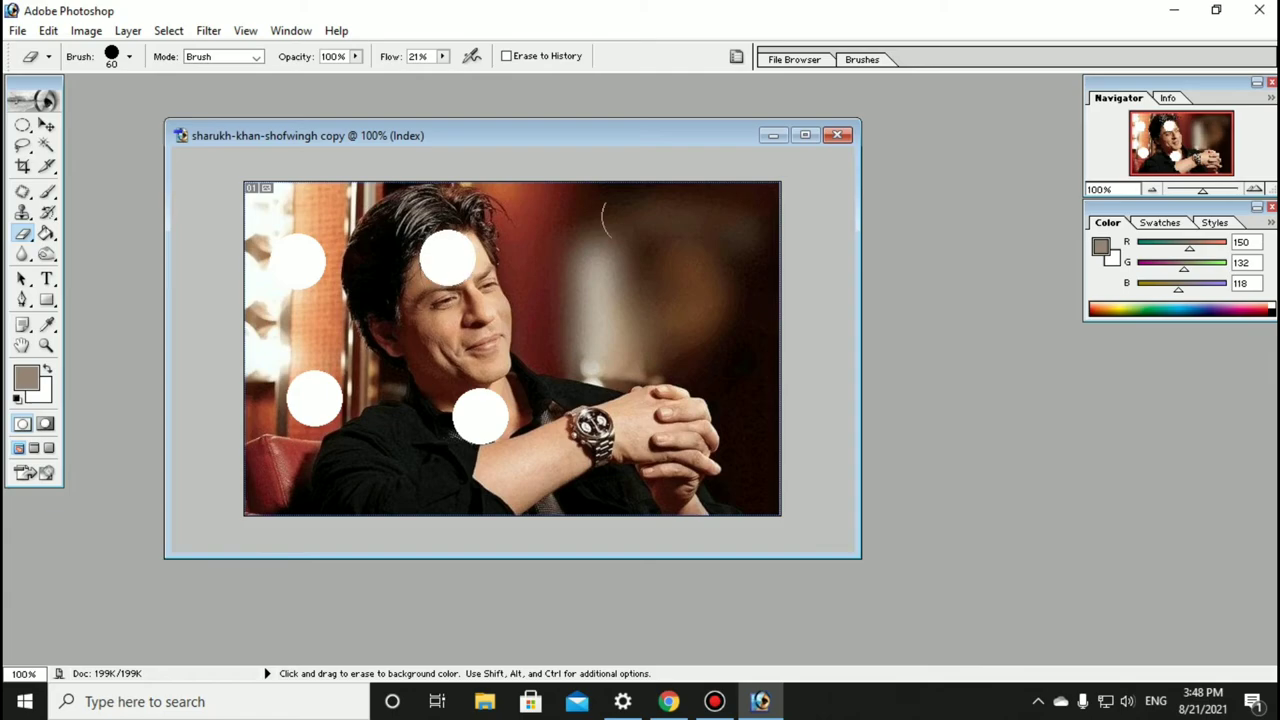
left_click(674, 200)
left_click(634, 363)
left_click(731, 444)
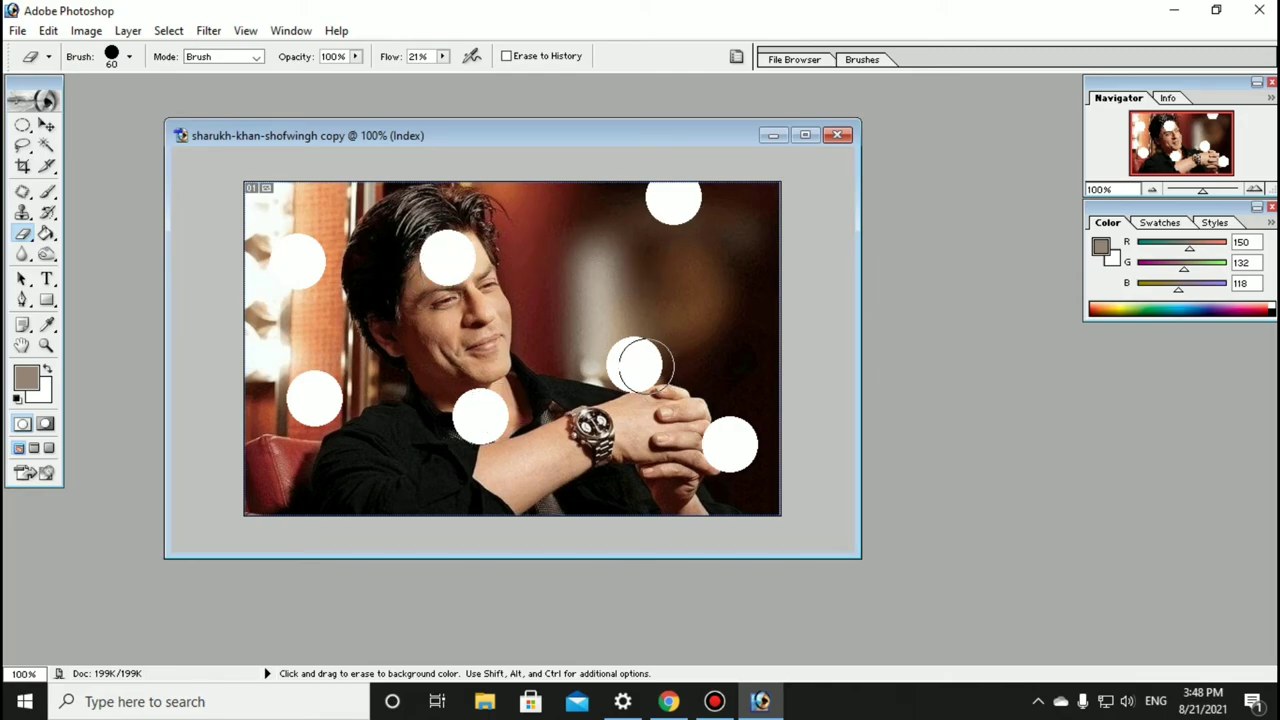
- Turn on Erase to History and paint all seven spots back to the original photo
left_click(507, 57)
left_click_drag(450, 240, 430, 262)
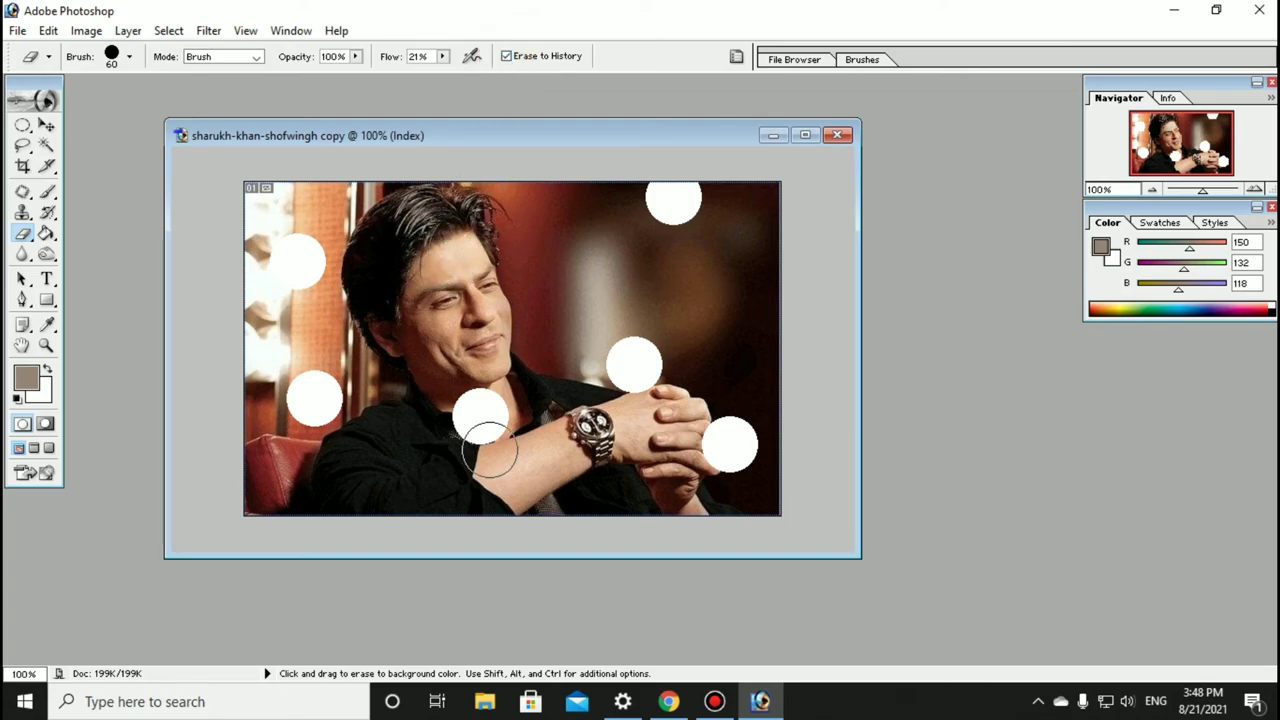
left_click_drag(489, 450, 482, 410)
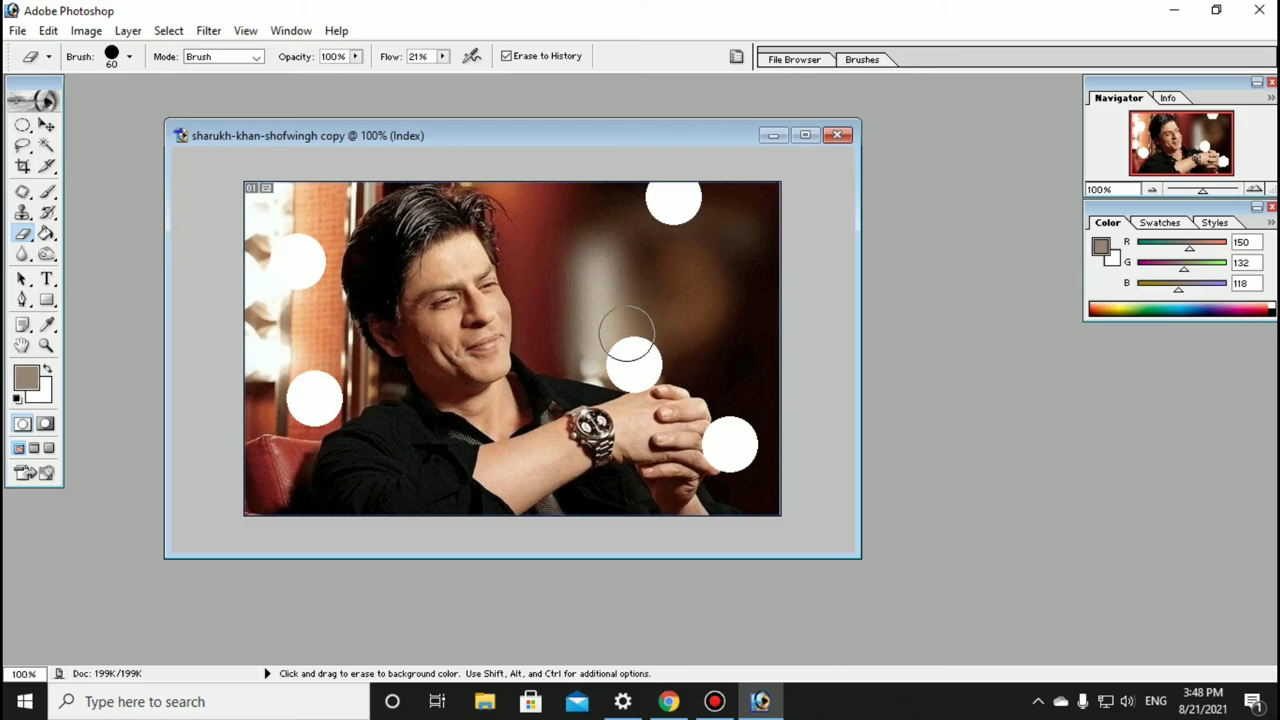
left_click_drag(627, 333, 640, 370)
left_click_drag(718, 228, 700, 205)
left_click_drag(729, 445, 738, 505)
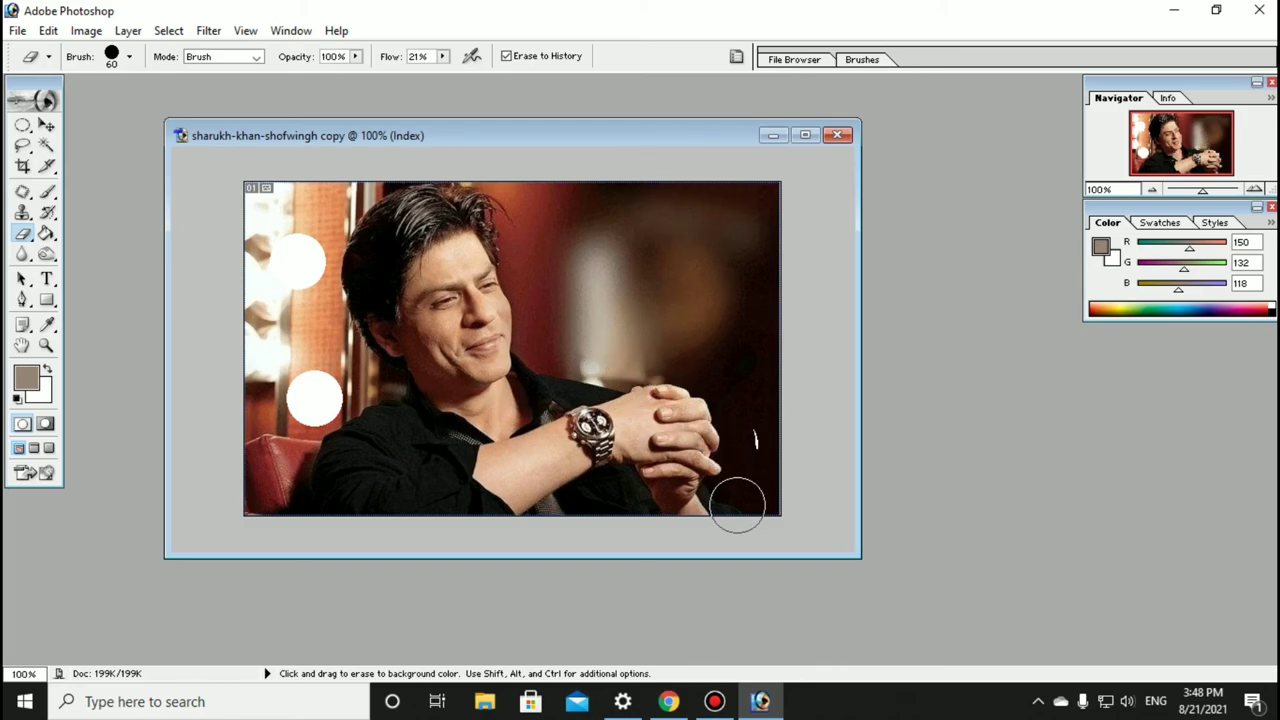
left_click_drag(340, 395, 295, 410)
left_click_drag(305, 250, 267, 285)
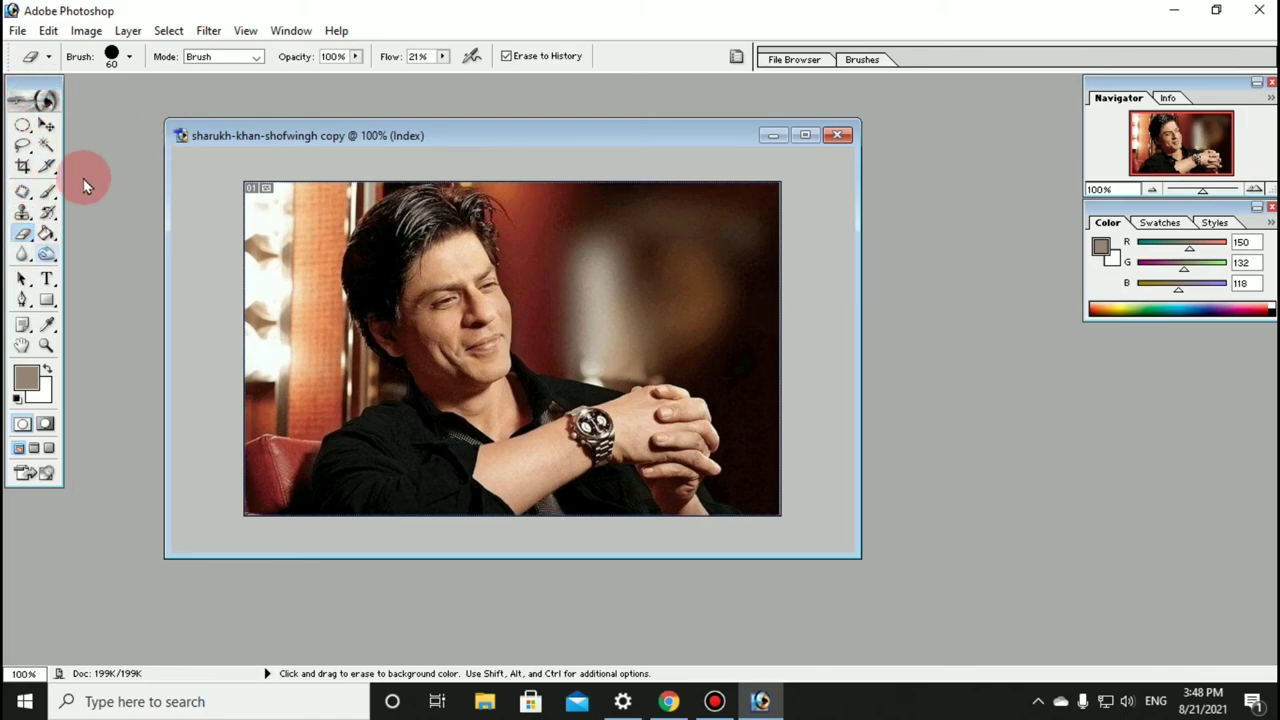
- Use Reset Tool in the Tool Preset picker to restore the Eraser's 13 px, 100% defaults
left_click(50, 57)
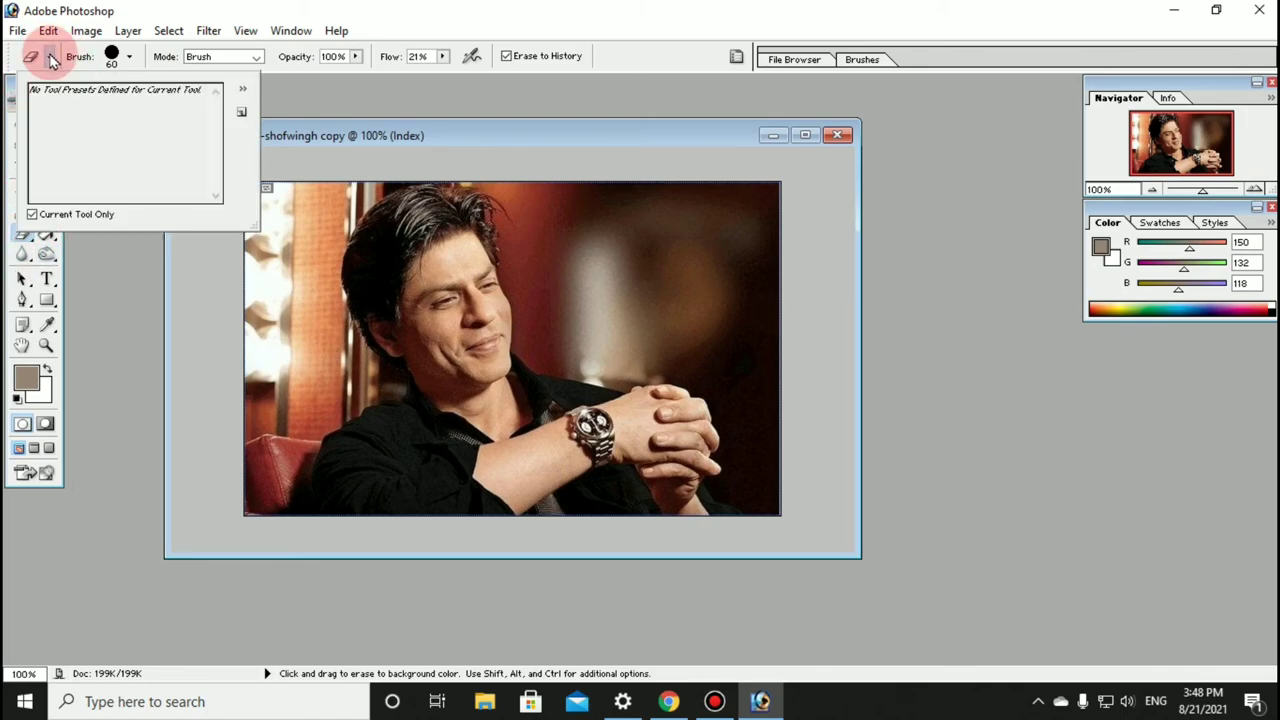
left_click(243, 93)
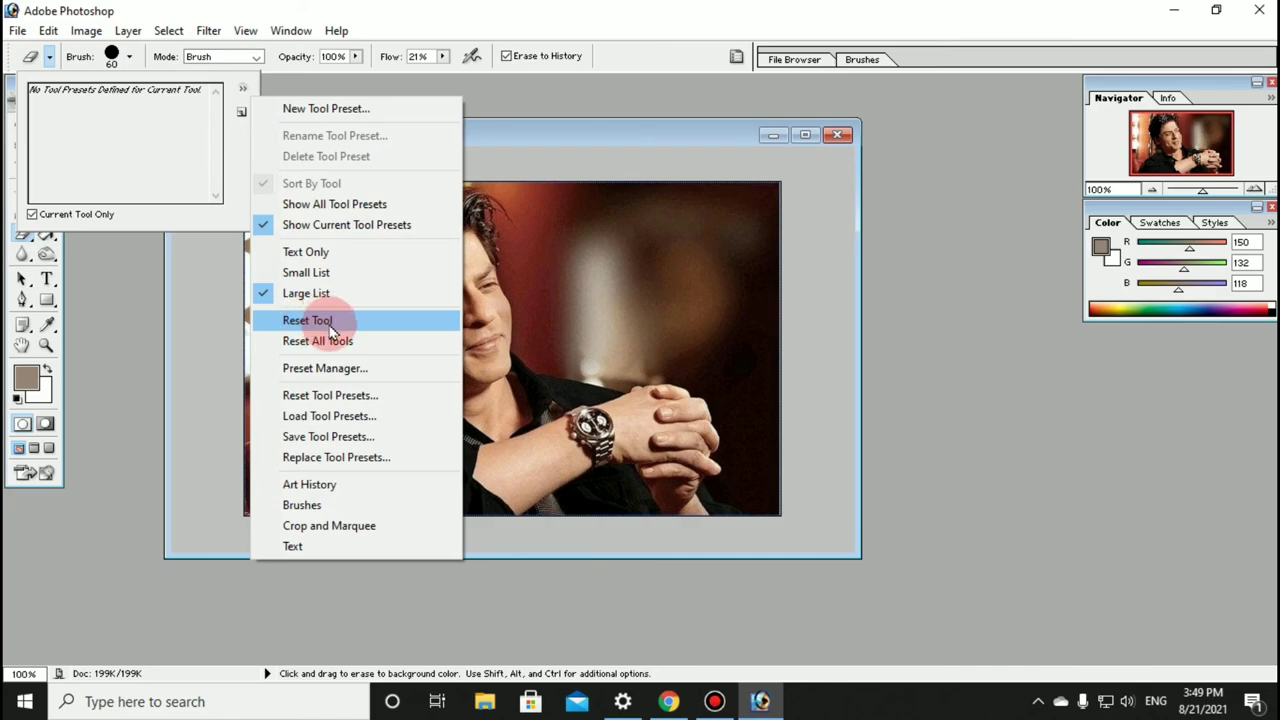
left_click(297, 329)
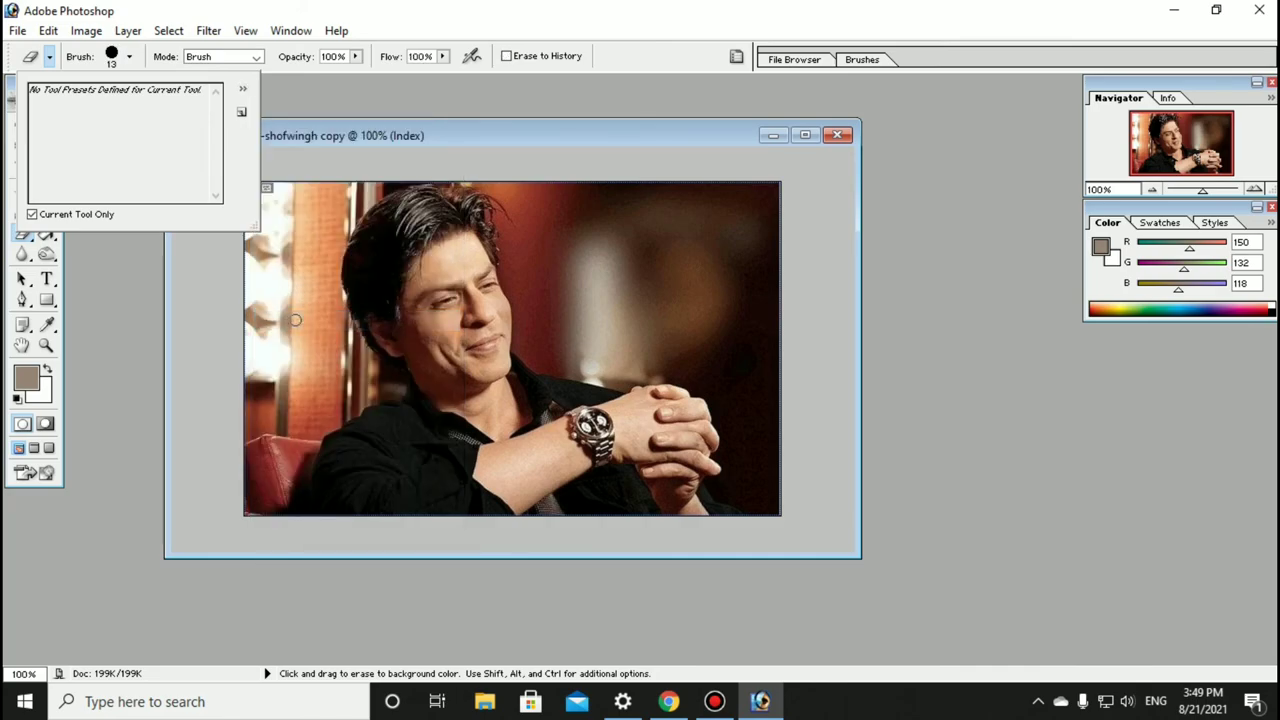
left_click(325, 112)
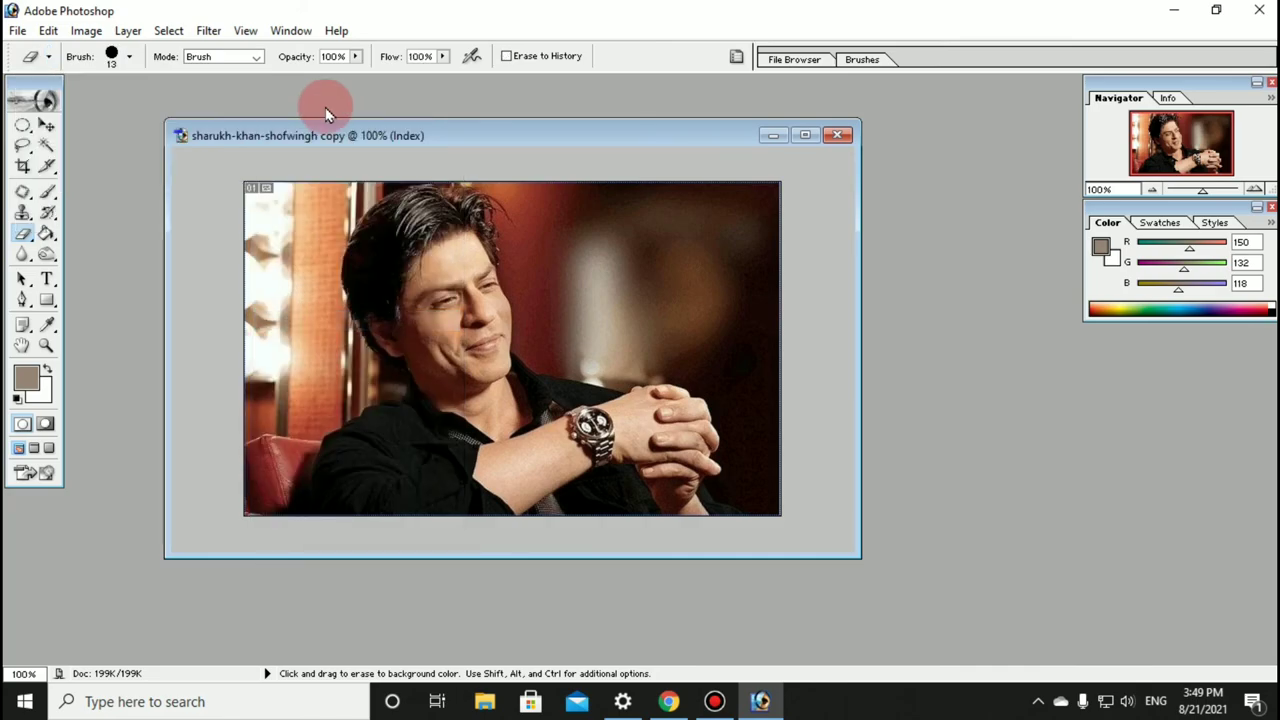
left_click(355, 56)
left_click_drag(357, 75, 222, 88)
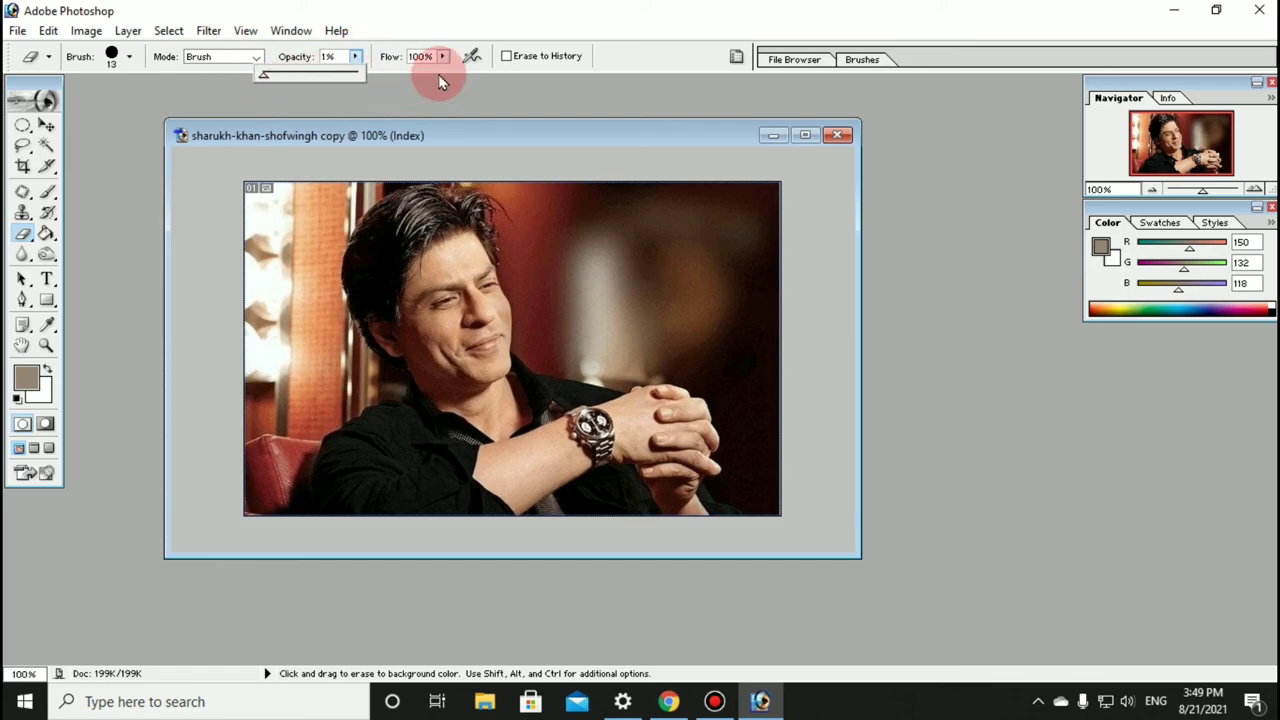
left_click(443, 56)
left_click_drag(445, 75, 350, 76)
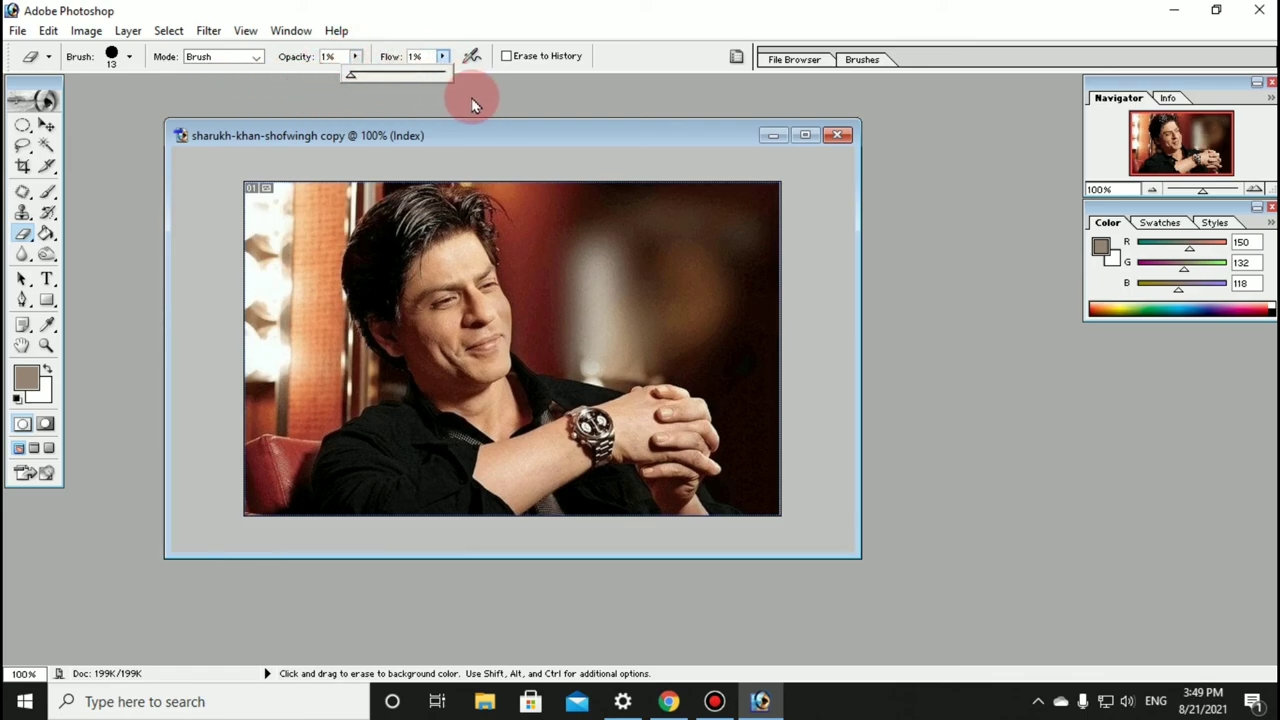
left_click(343, 57)
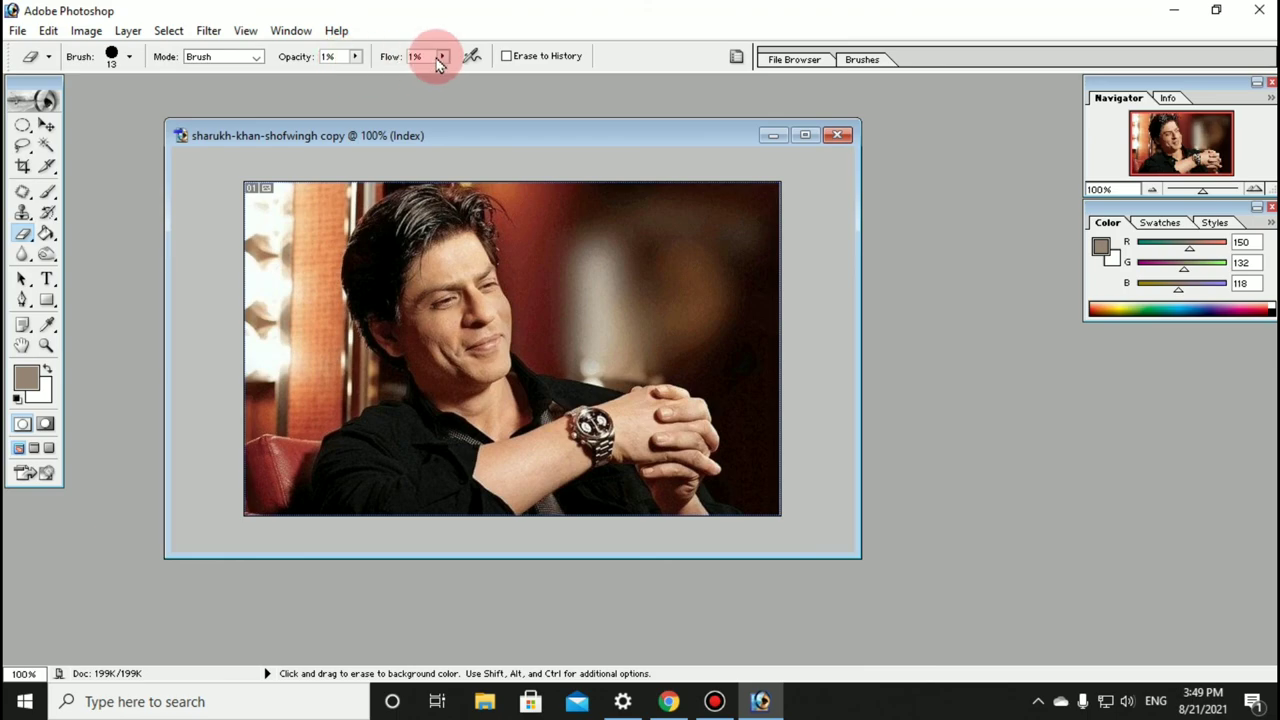
left_click(48, 57)
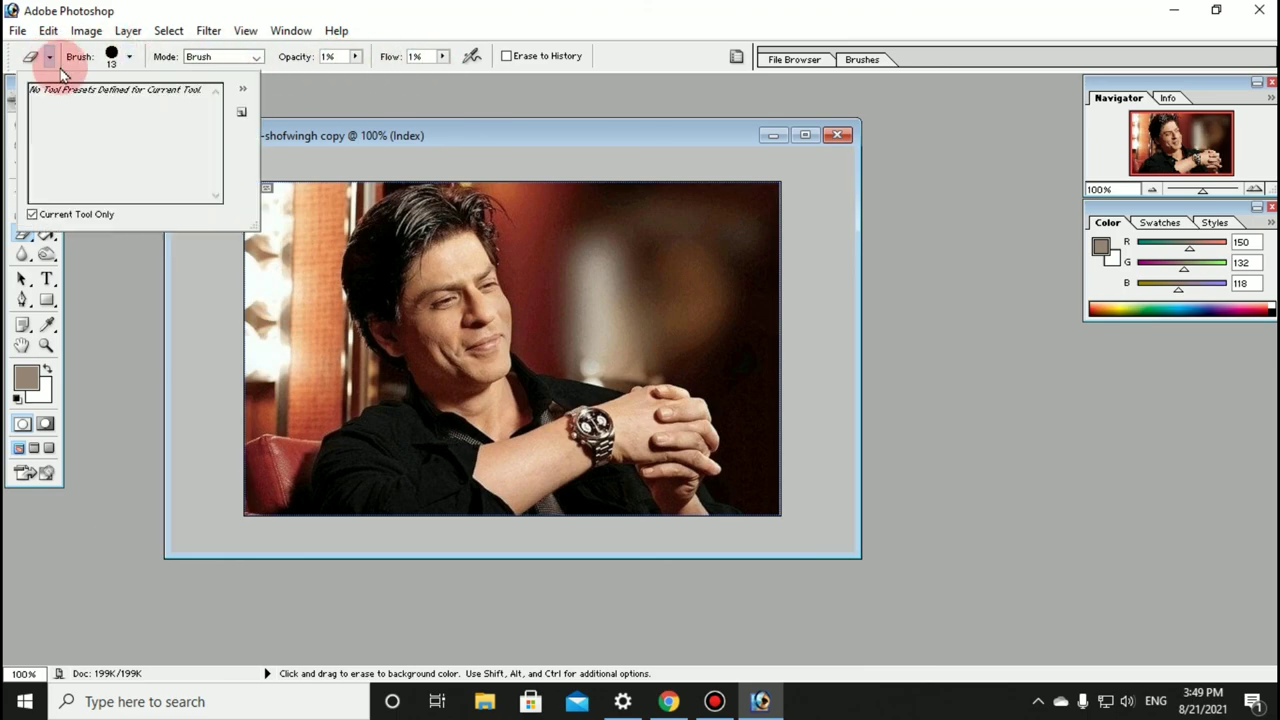
left_click(242, 88)
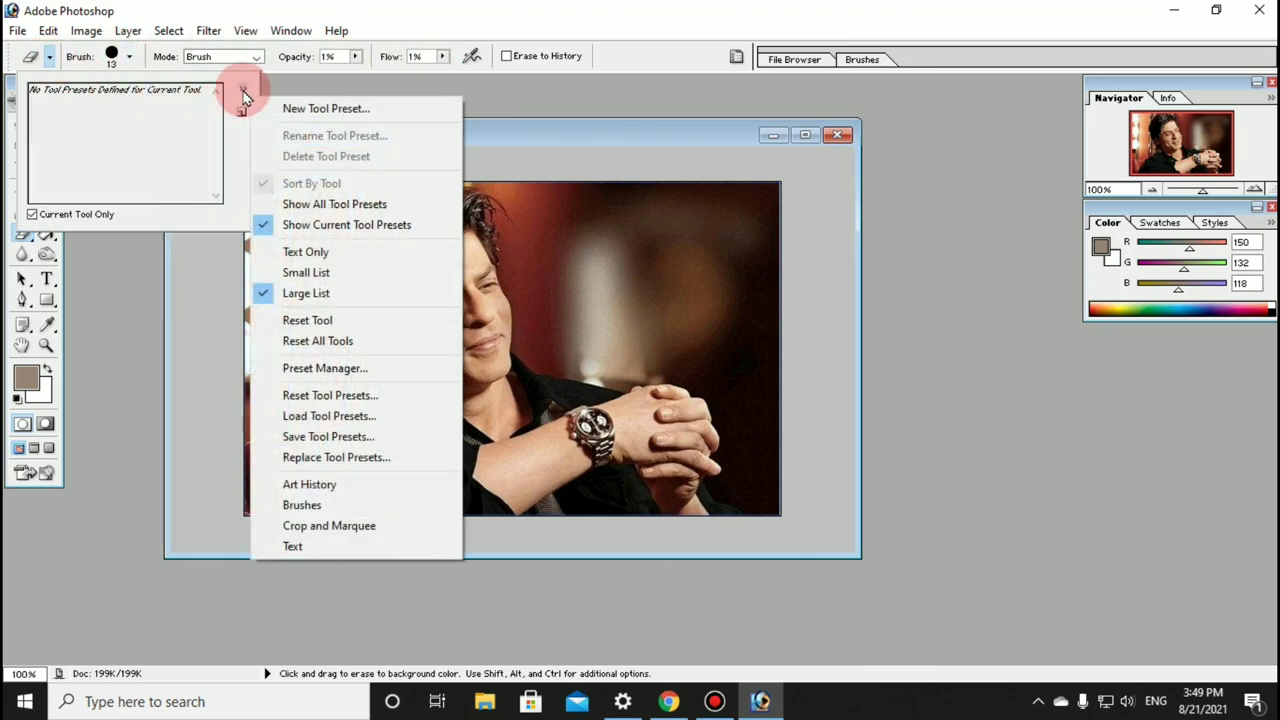
left_click(320, 321)
left_click(390, 90)
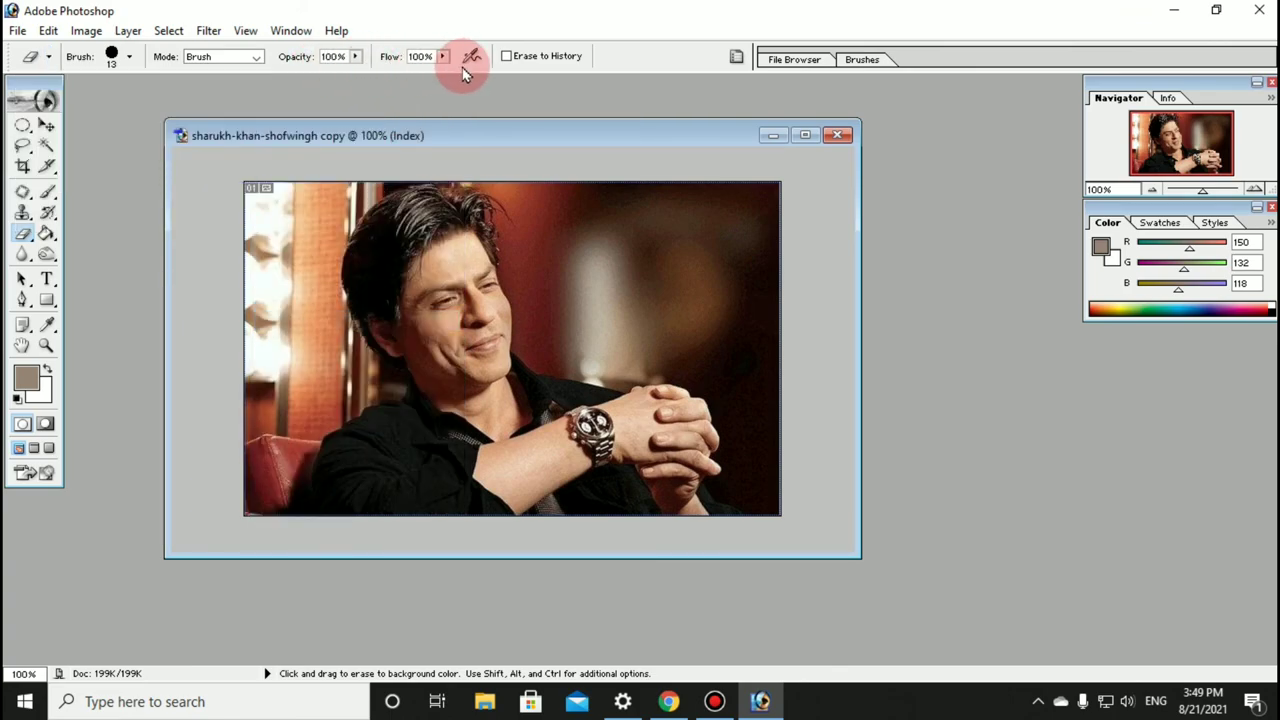
mouse_move(536, 313)
left_mouse_down()
mouse_move(400, 320)
mouse_move(527, 355)
left_mouse_up()
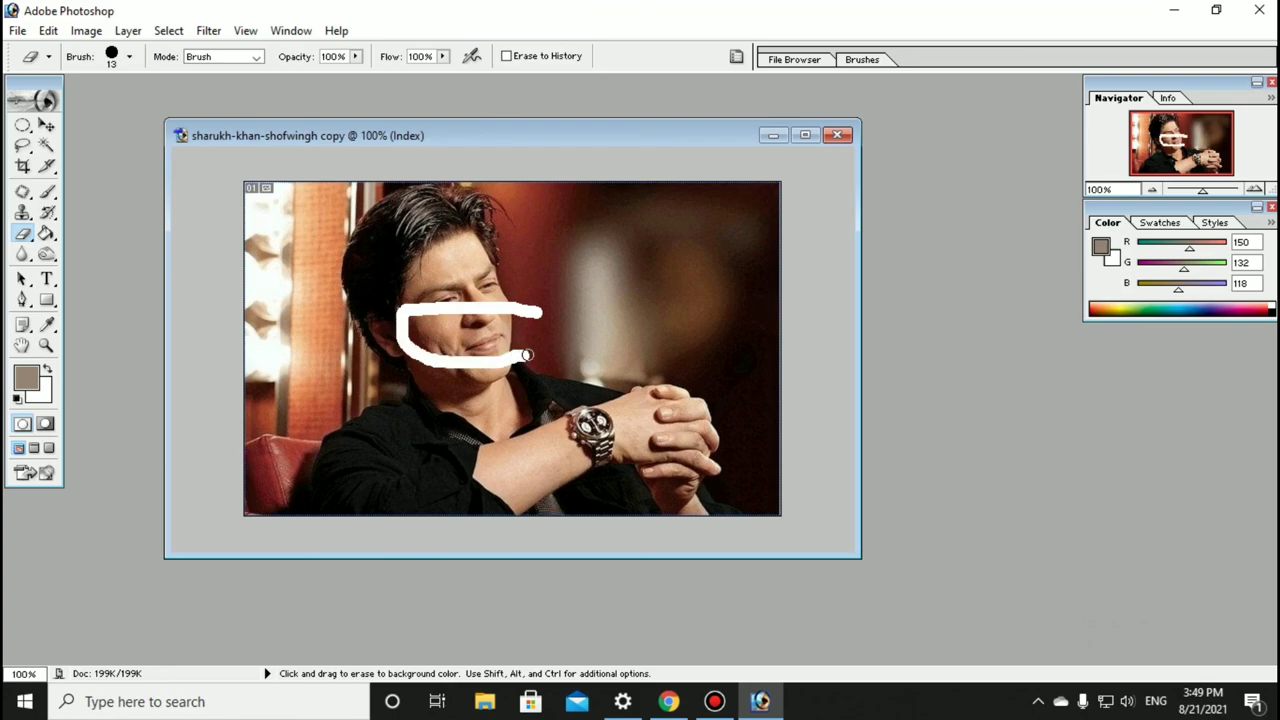
key("ctrl+z")
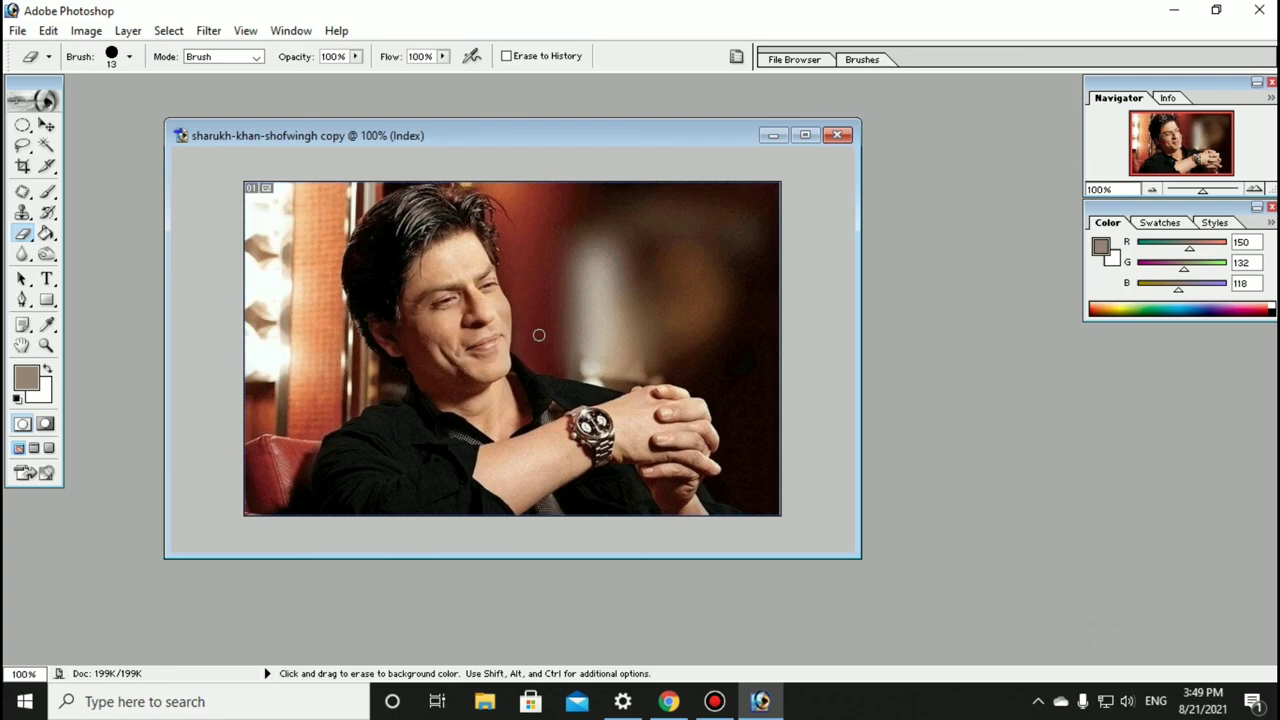